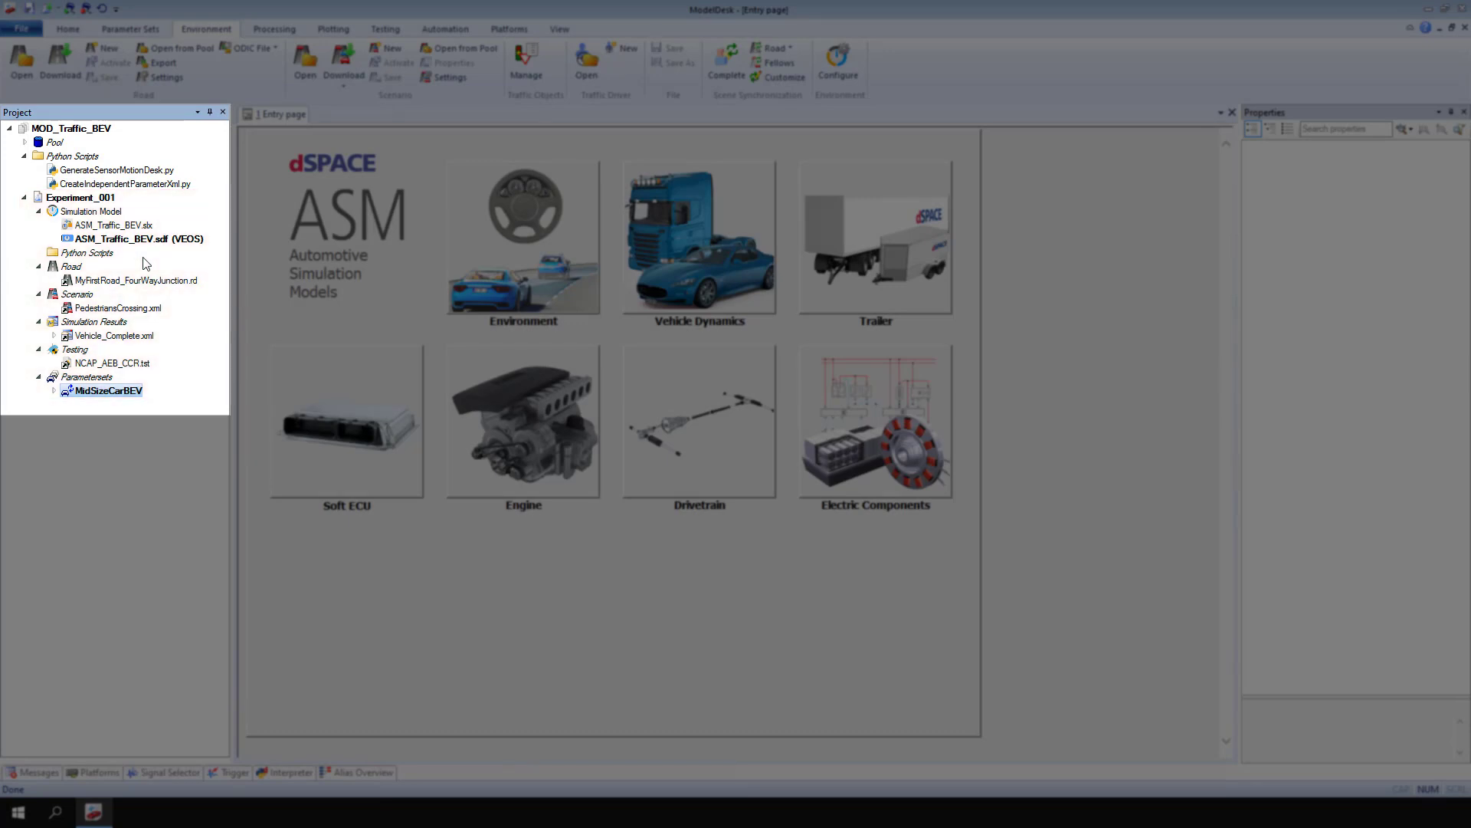
# Open the road file MyFirstRoad_FourWayJunction.rd from the Road folder of the project
pyautogui.rightClick(72, 268)
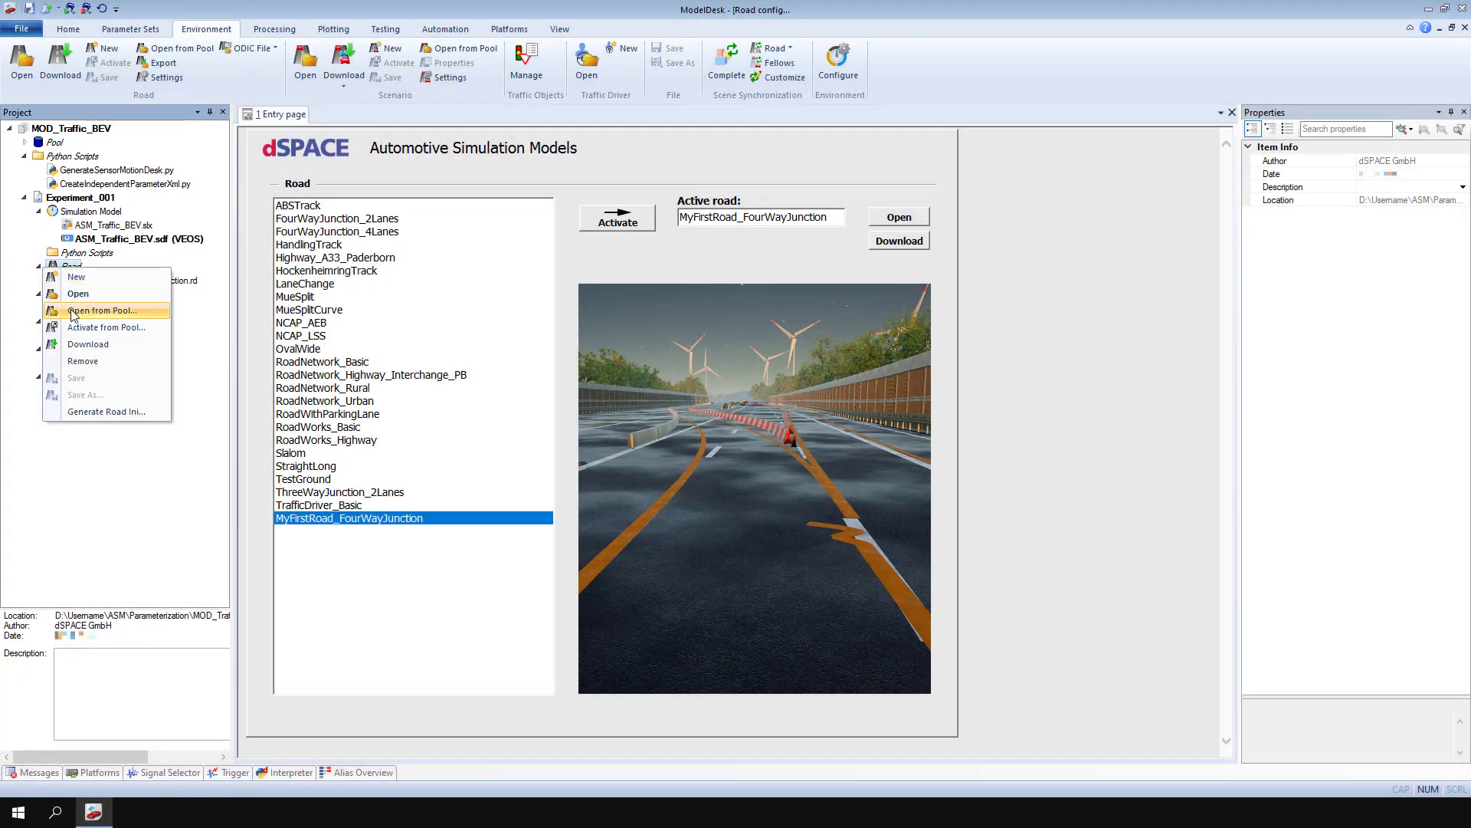
pyautogui.click(78, 293)
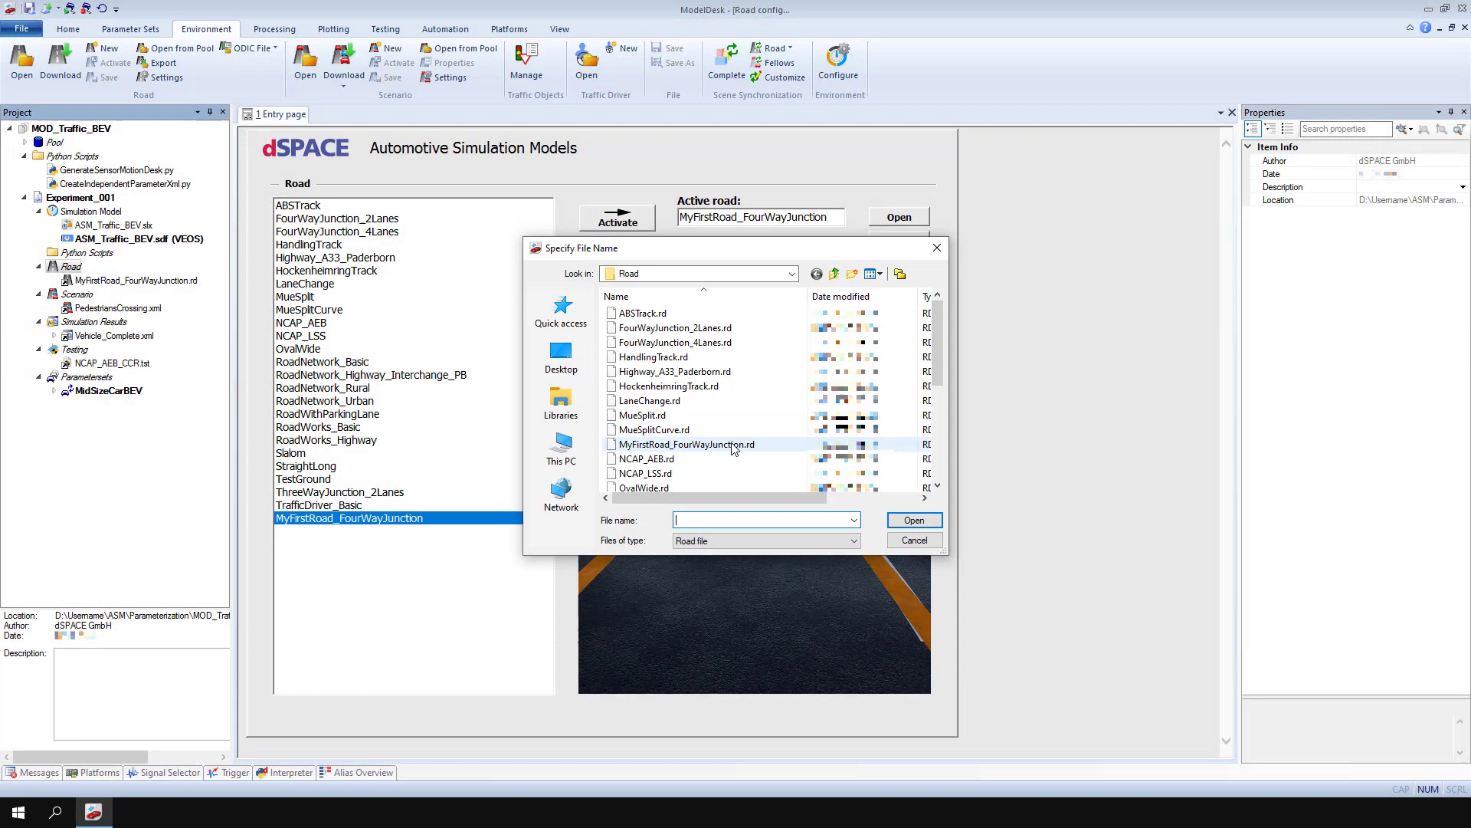
pyautogui.click(686, 445)
pyautogui.click(923, 524)
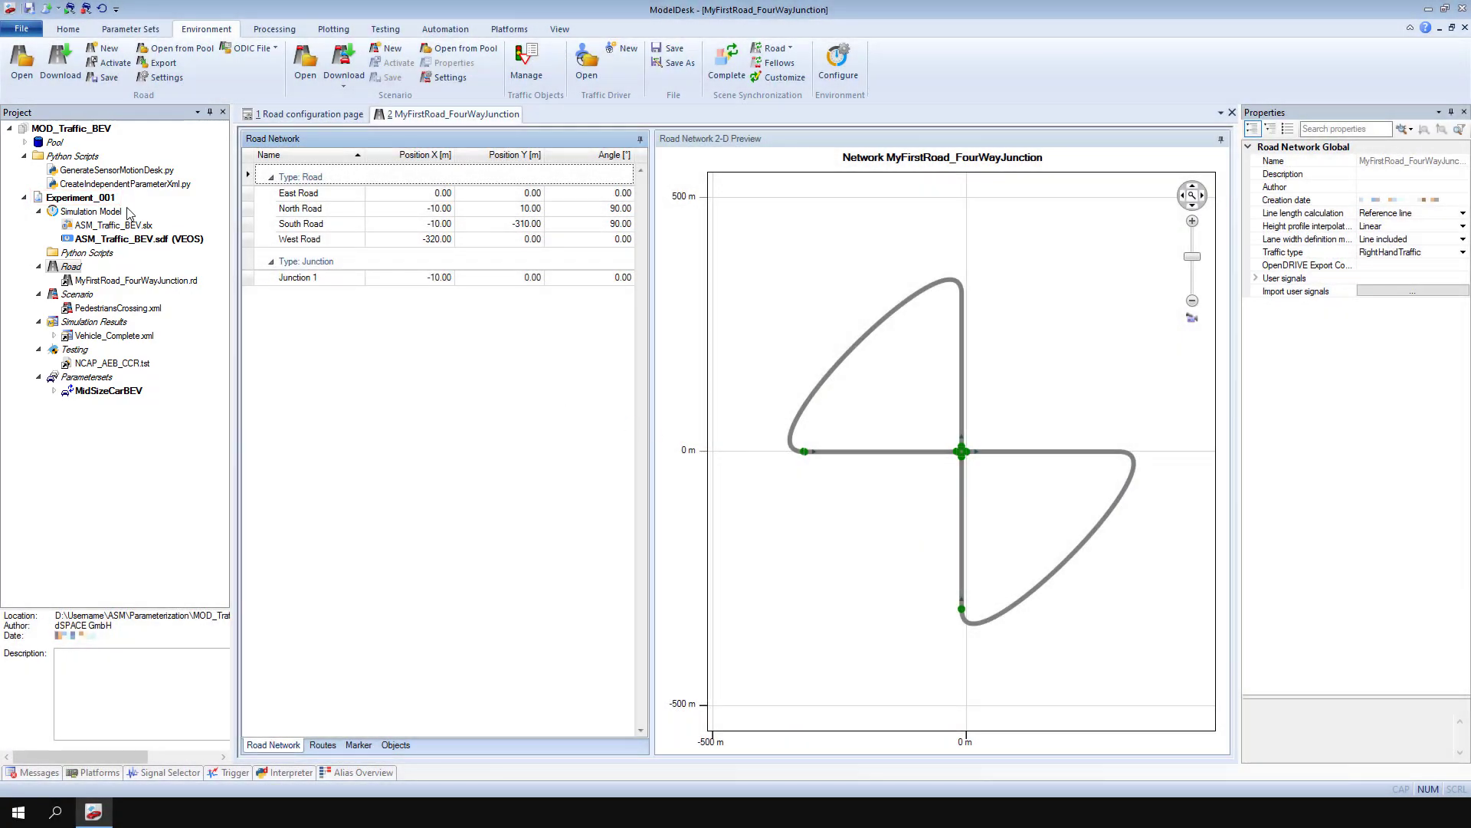
# Go back to the MyFirstRoad_FourWayJunction road editor and display its Routes list with Route 1
pyautogui.click(110, 201)
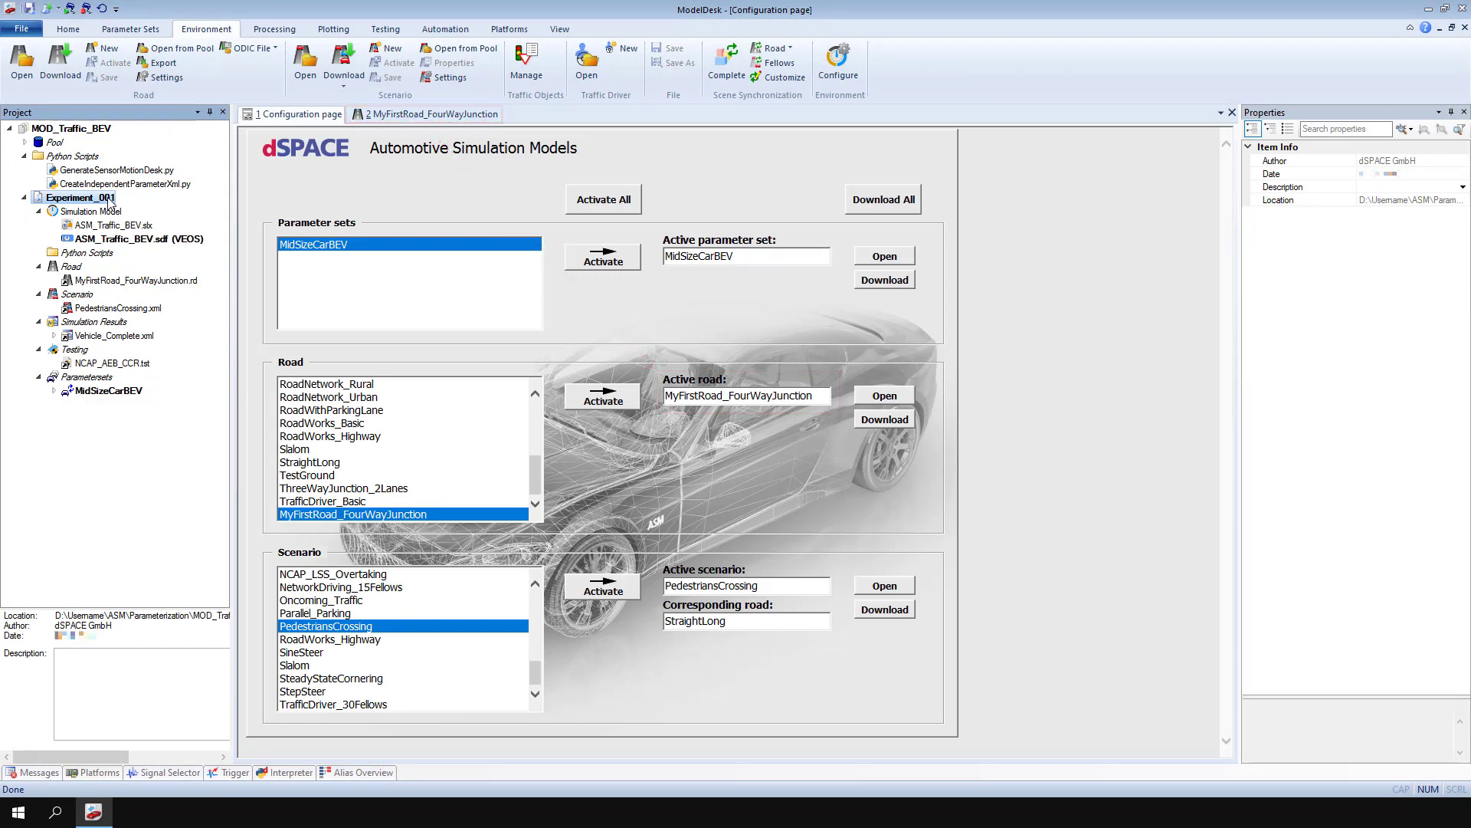
pyautogui.click(402, 115)
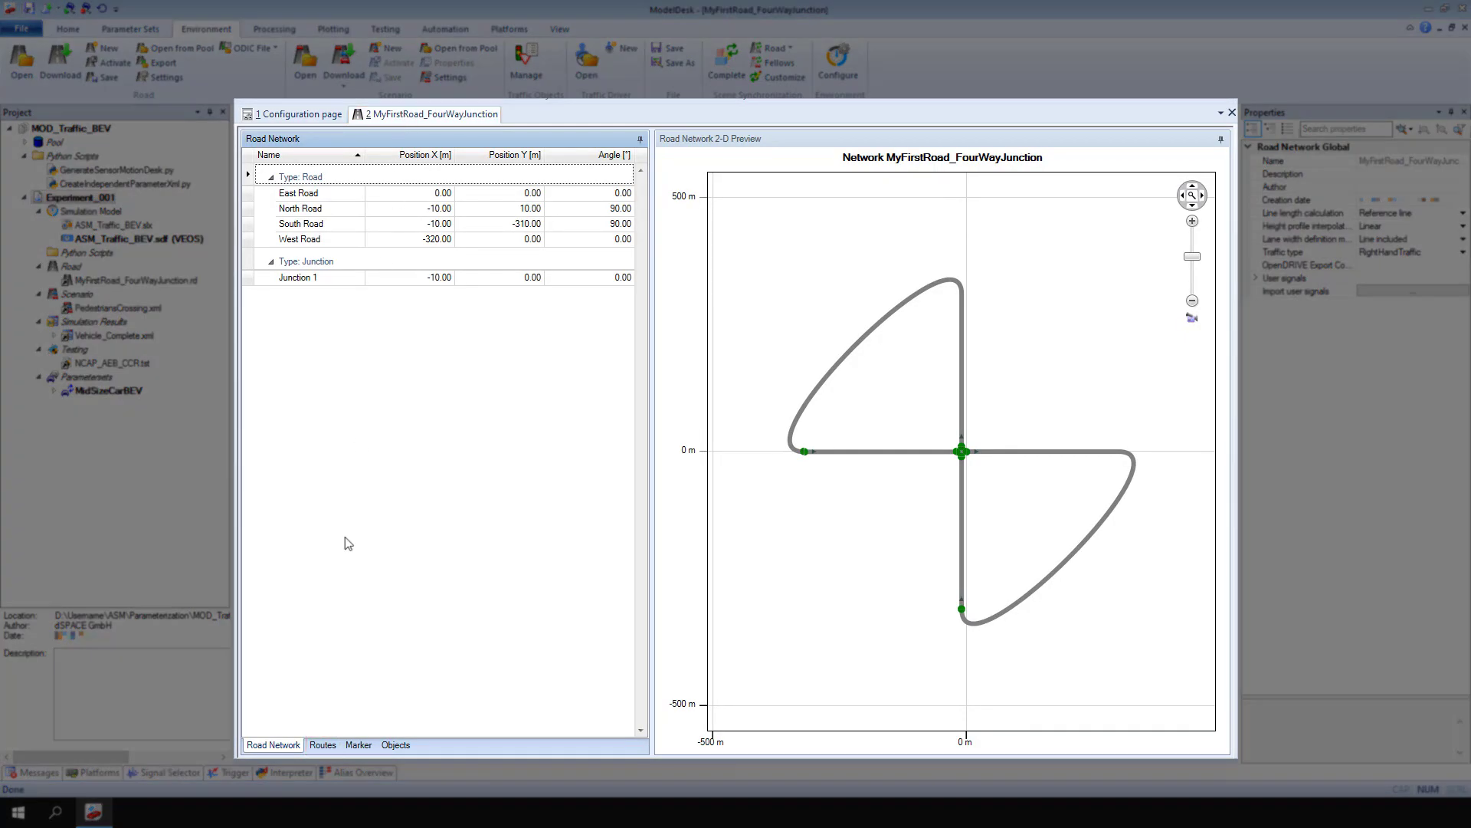
pyautogui.click(322, 746)
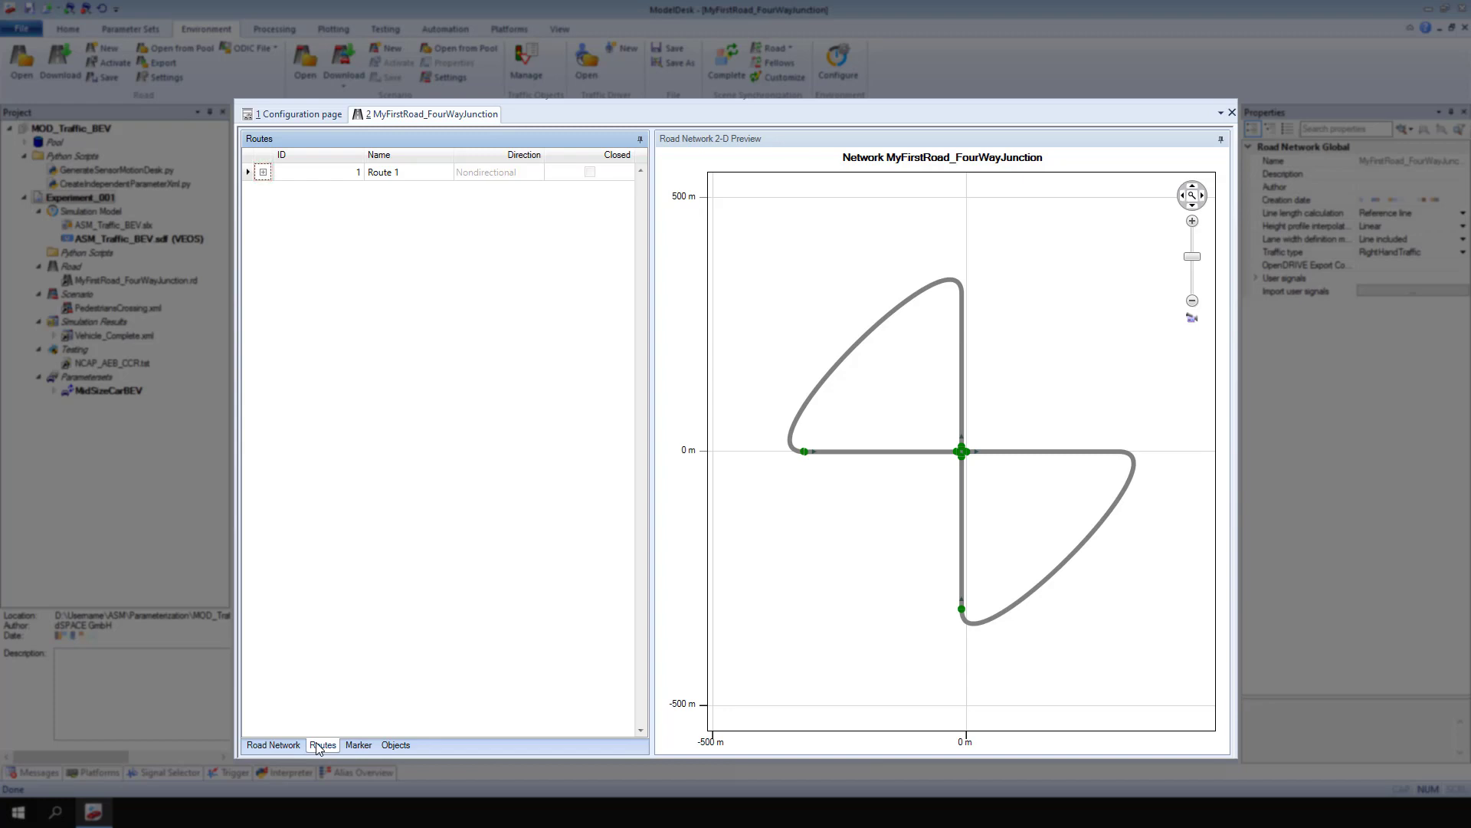
# Extend Route 1 from West Road through Junction 1 onto North Road
pyautogui.click(263, 173)
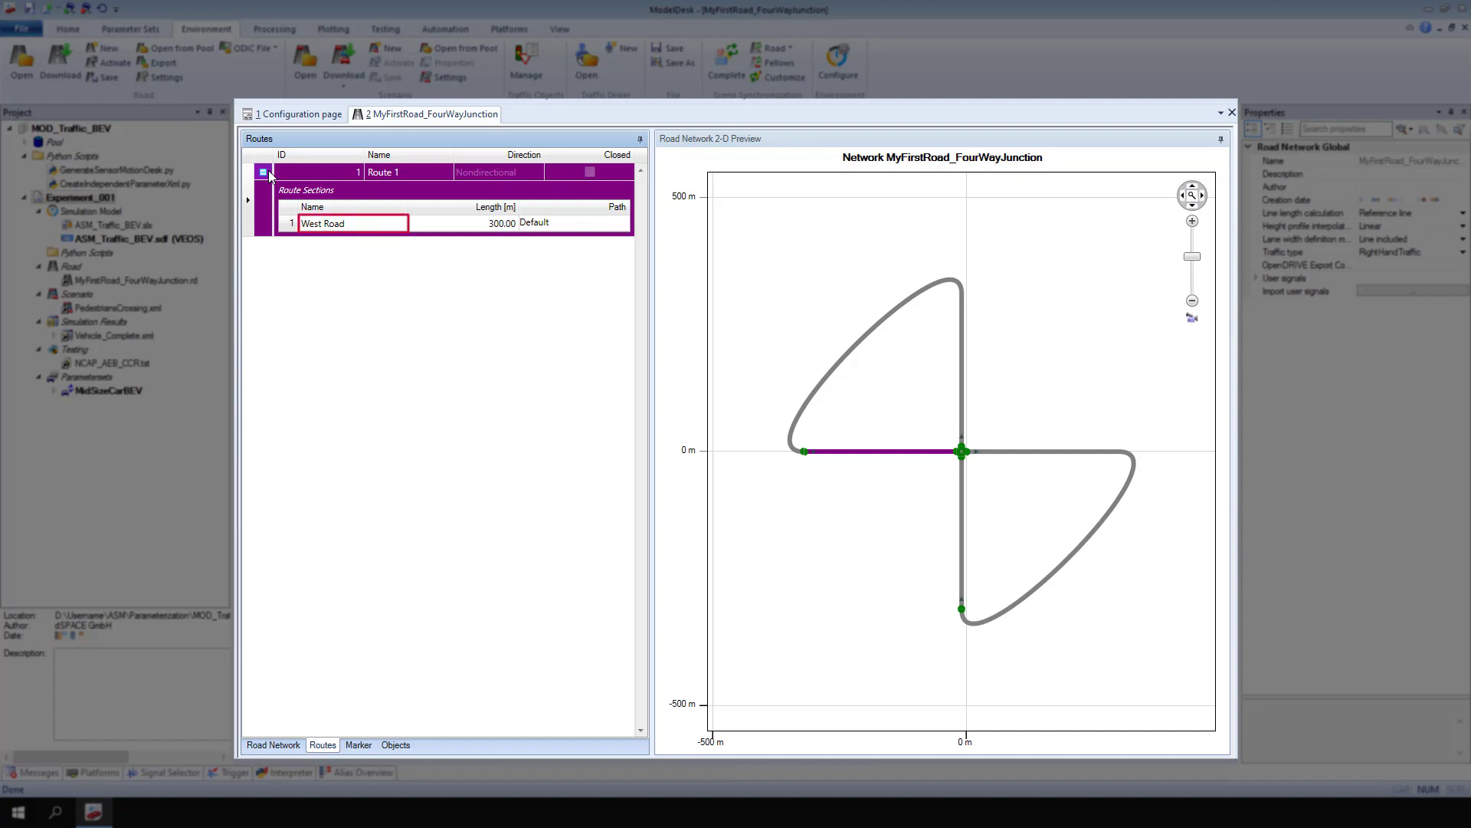
pyautogui.rightClick(324, 224)
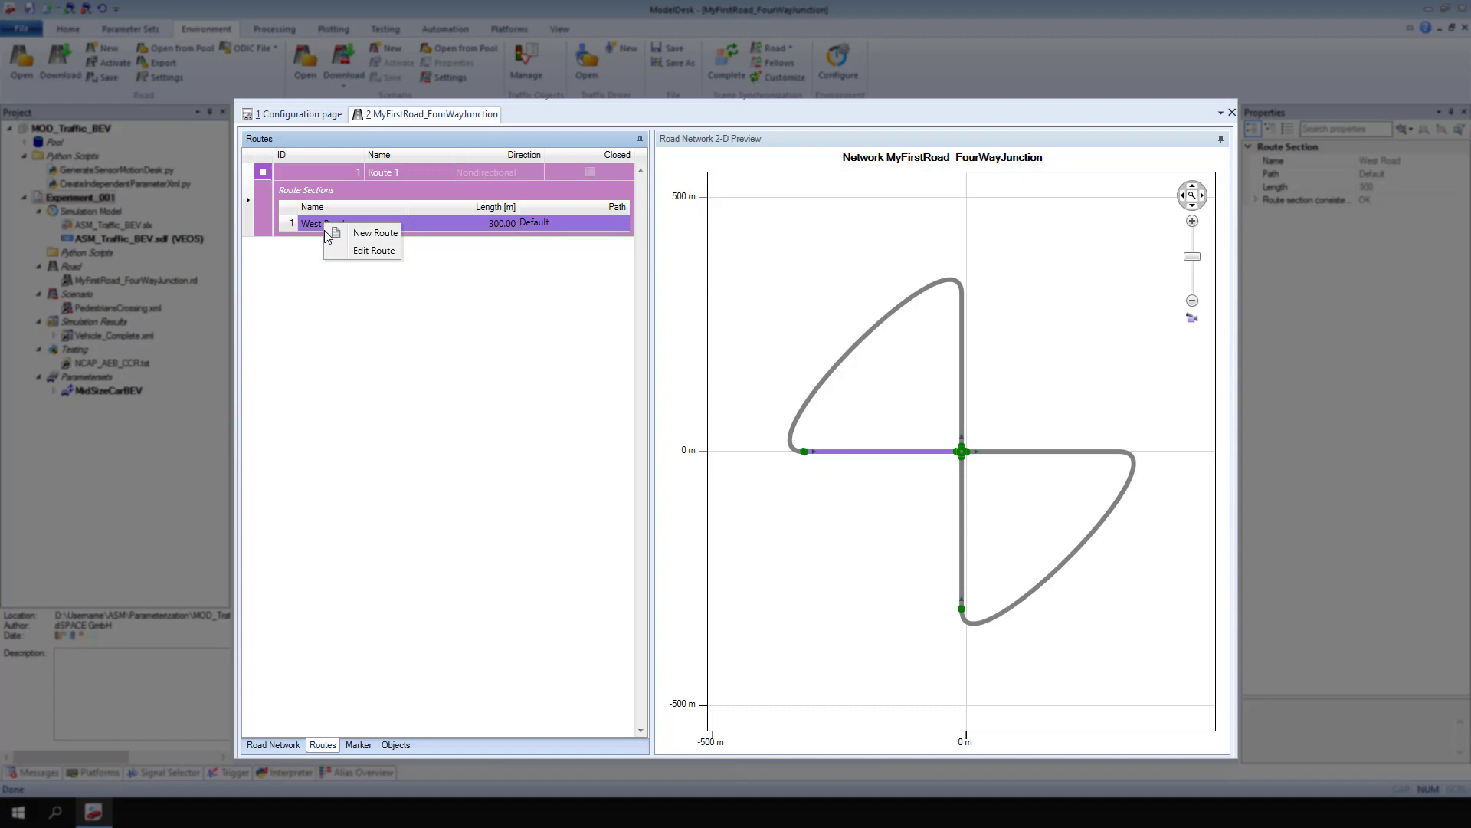
pyautogui.click(373, 250)
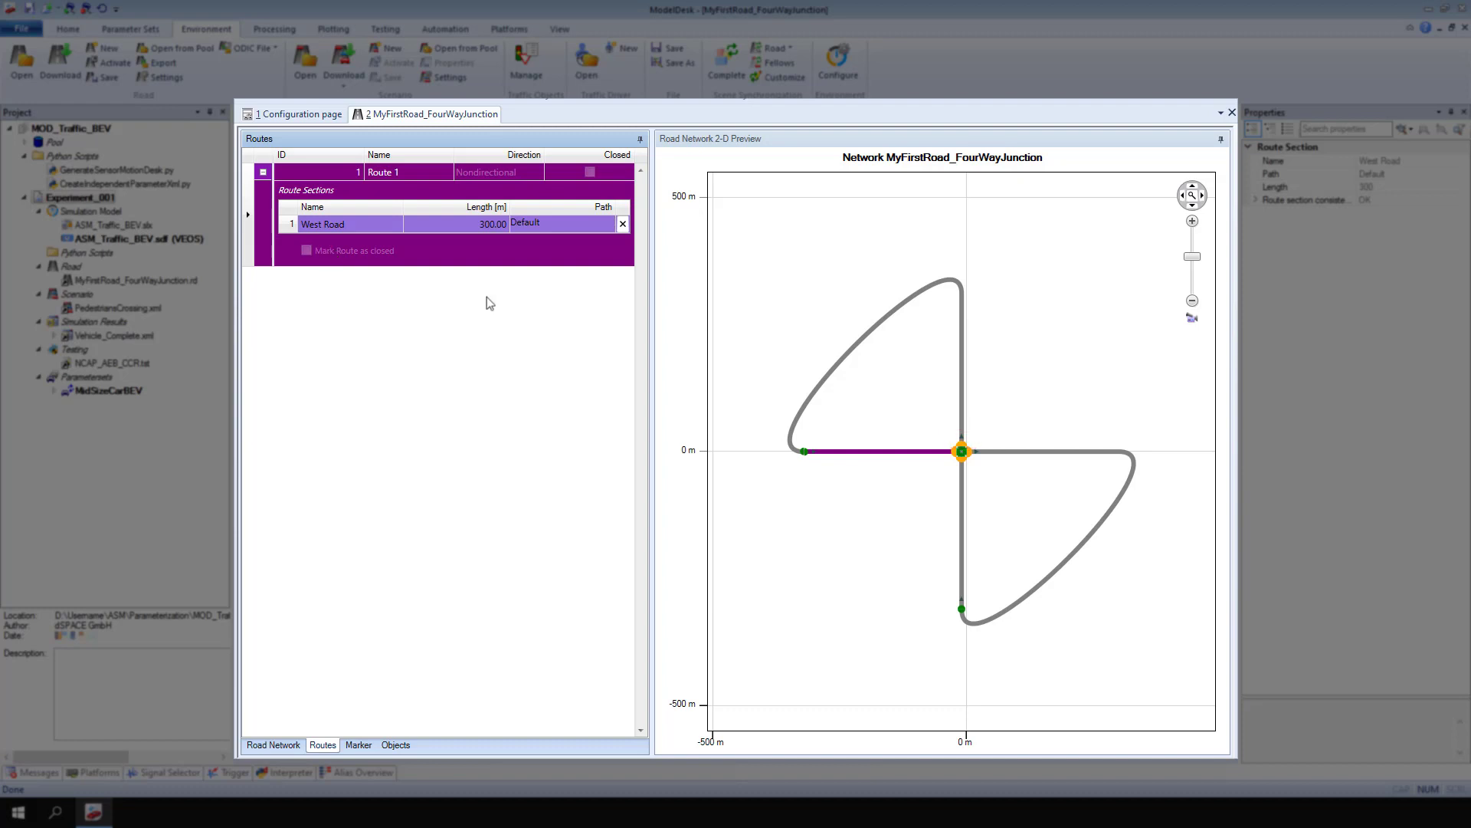
pyautogui.click(965, 452)
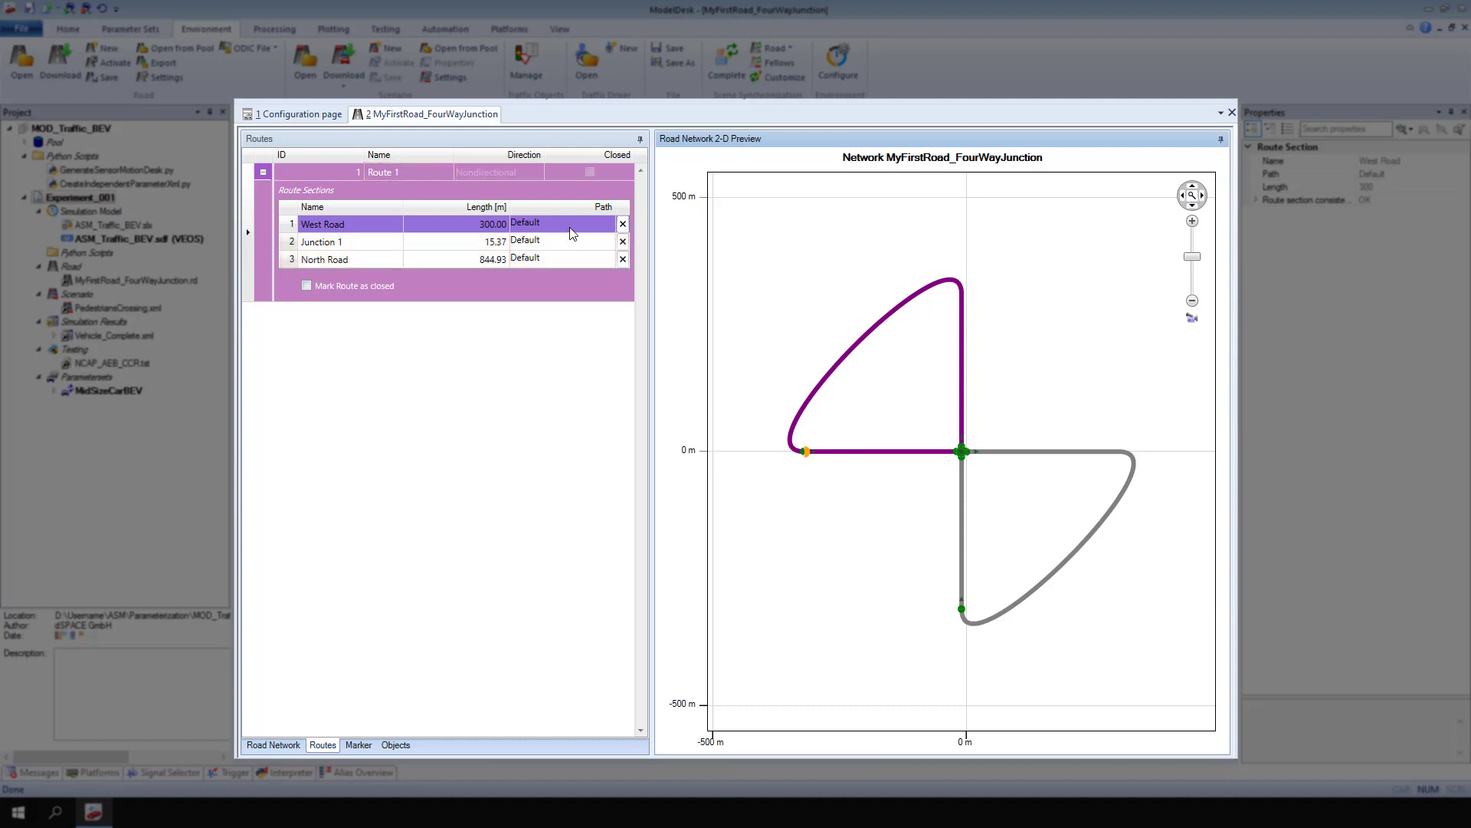
# Rename Route 1 to 'Vehicle Route' and mark it as a closed route
pyautogui.click(433, 172)
pyautogui.write('Rout')
pyautogui.press('BackSpace')
pyautogui.press('BackSpace')
pyautogui.press('BackSpace')
pyautogui.press('BackSpace')
pyautogui.write('Vehicle Route')
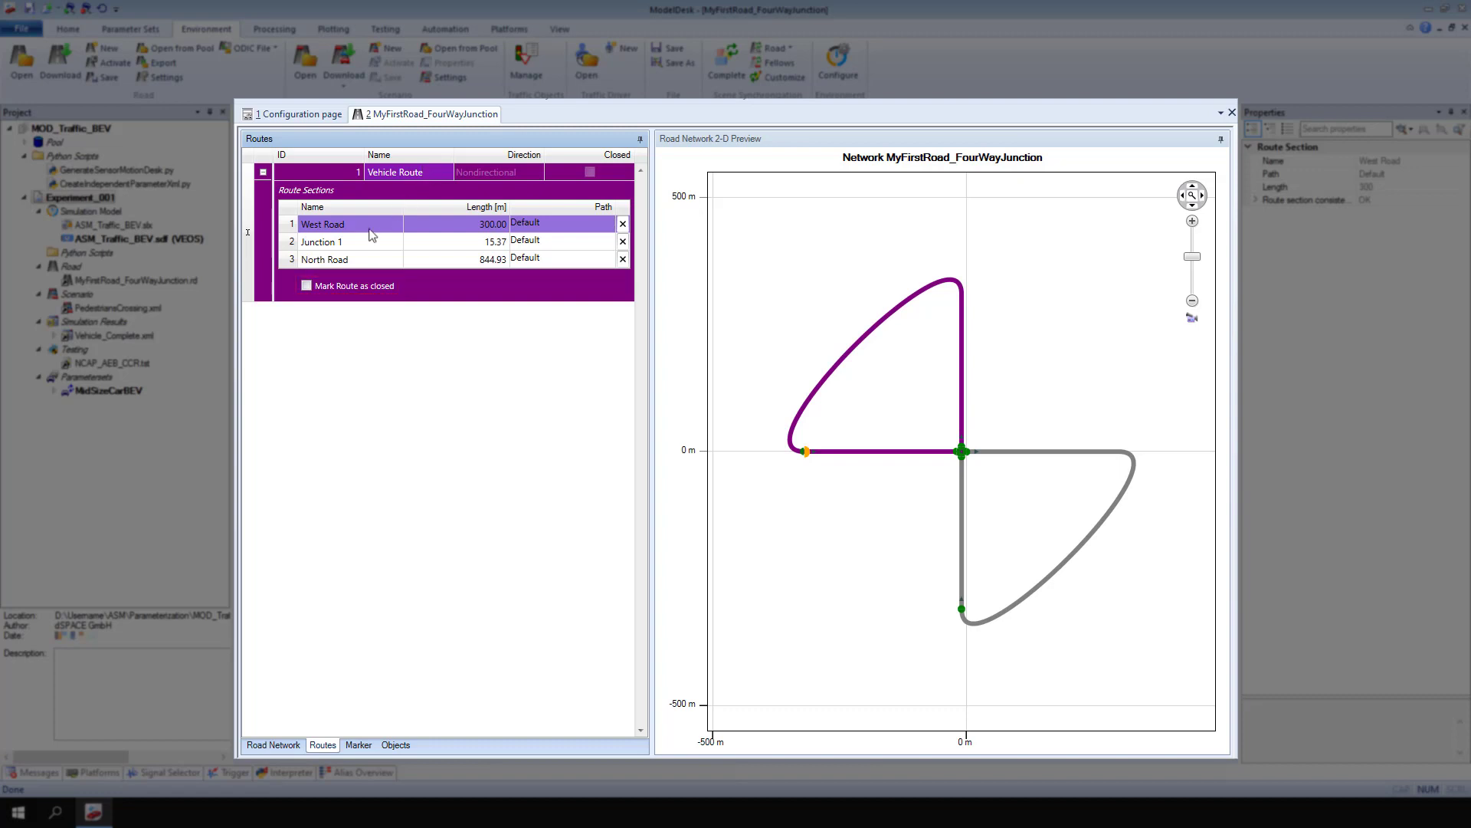
pyautogui.click(307, 285)
pyautogui.click(331, 329)
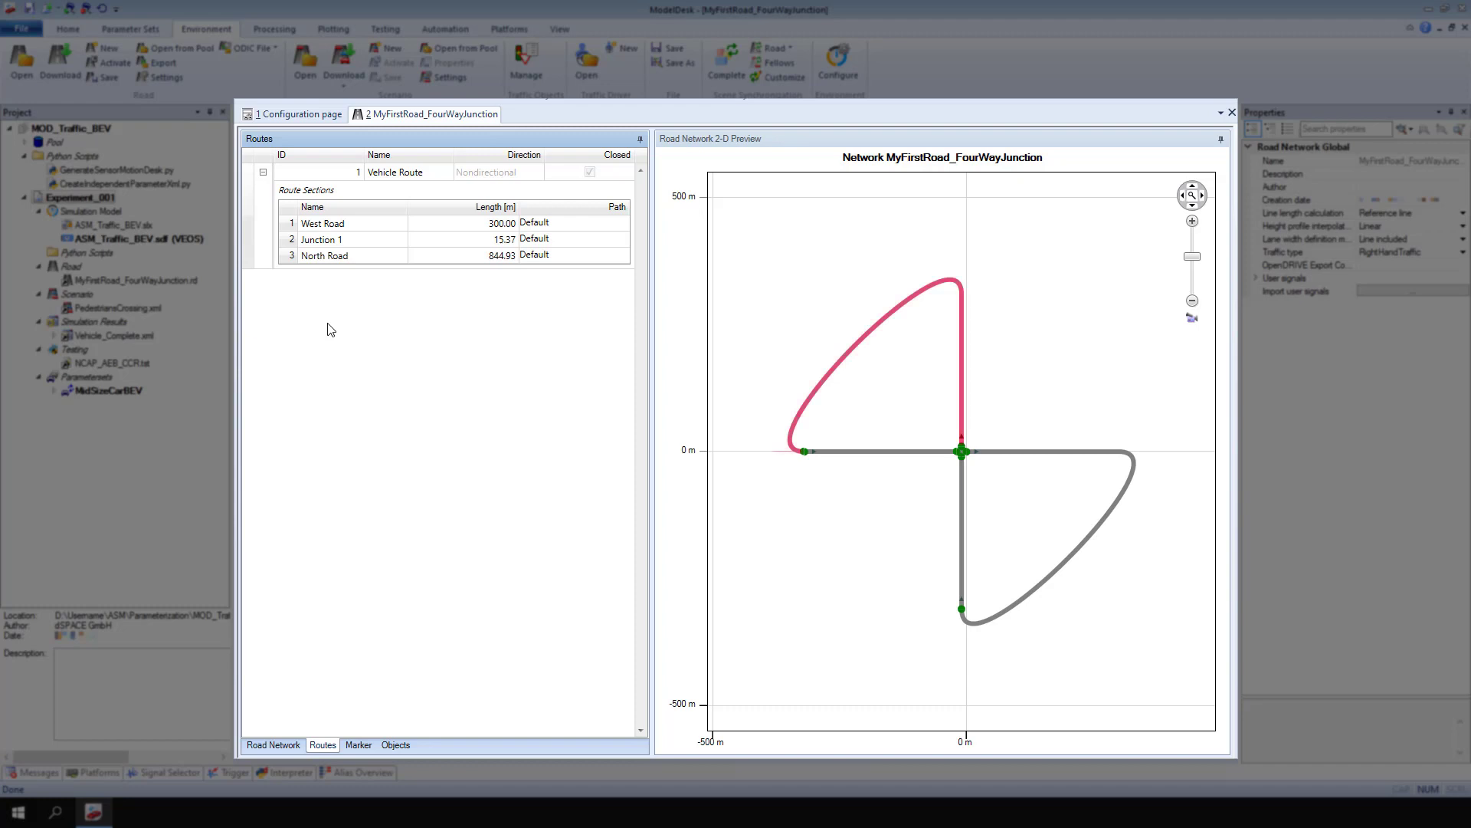
# Add a new trajectory shape to North Road in its Shapes list
pyautogui.doubleClick(962, 395)
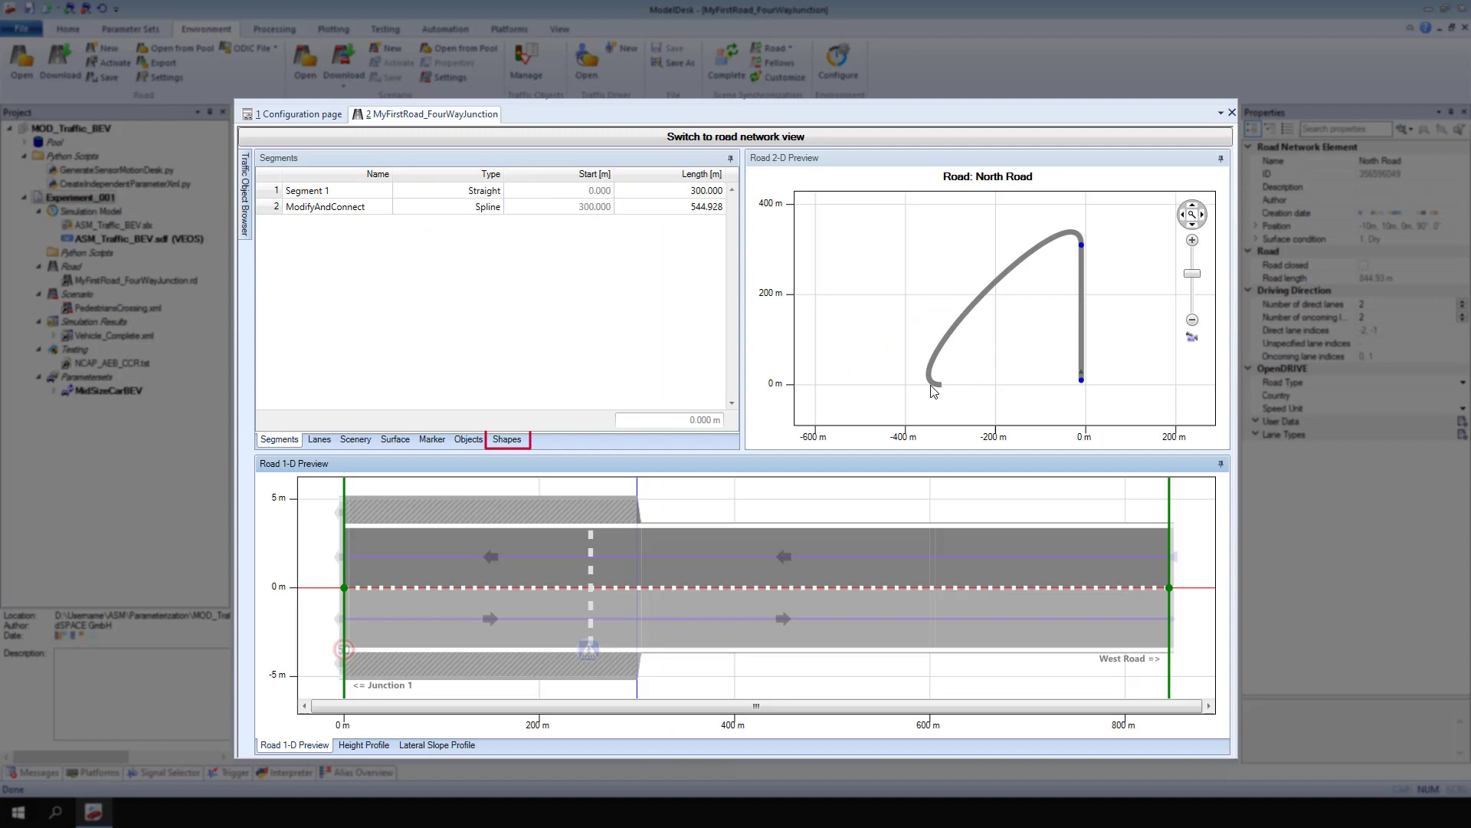
pyautogui.click(507, 439)
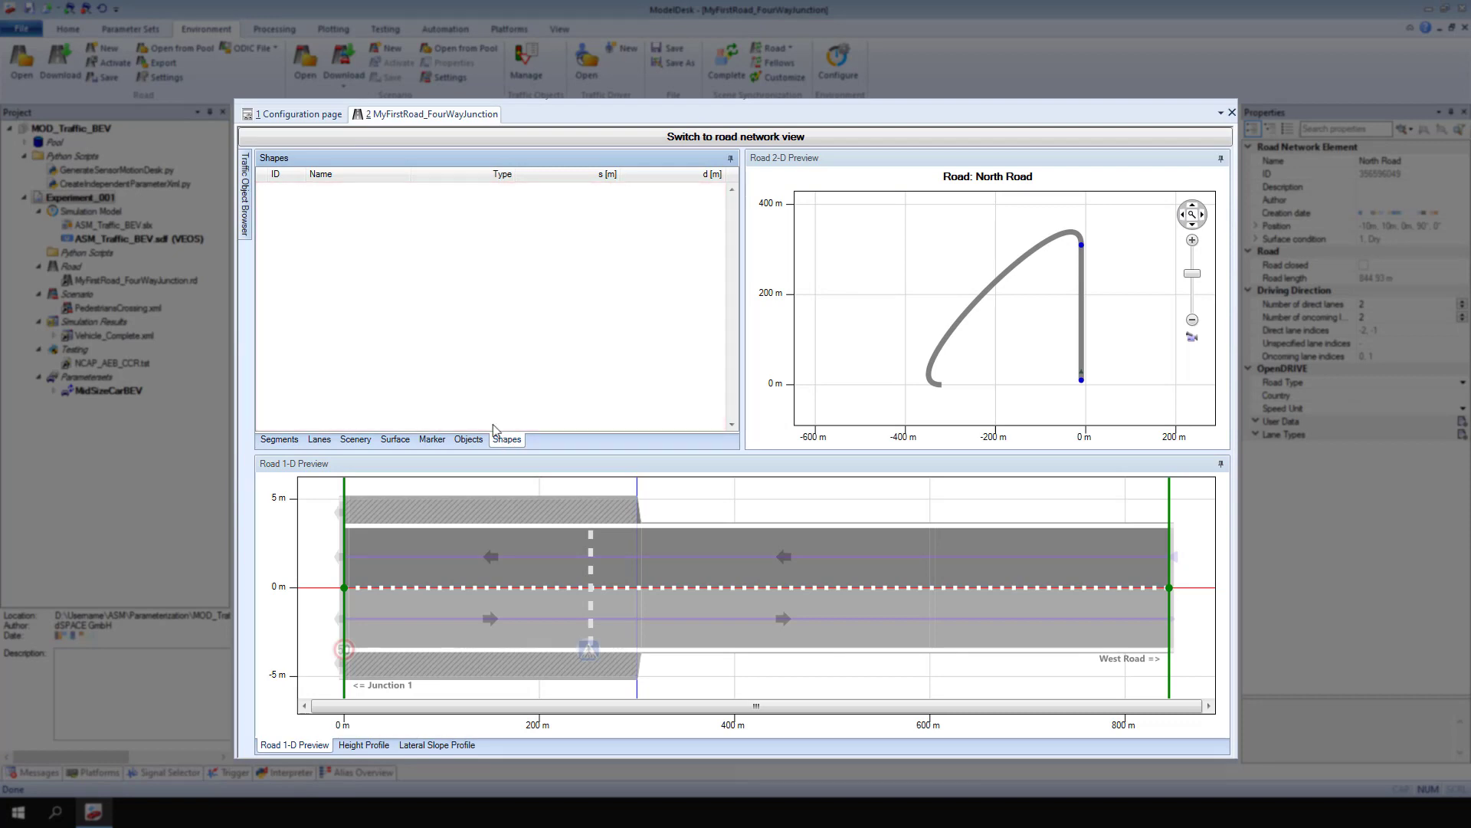
pyautogui.rightClick(317, 205)
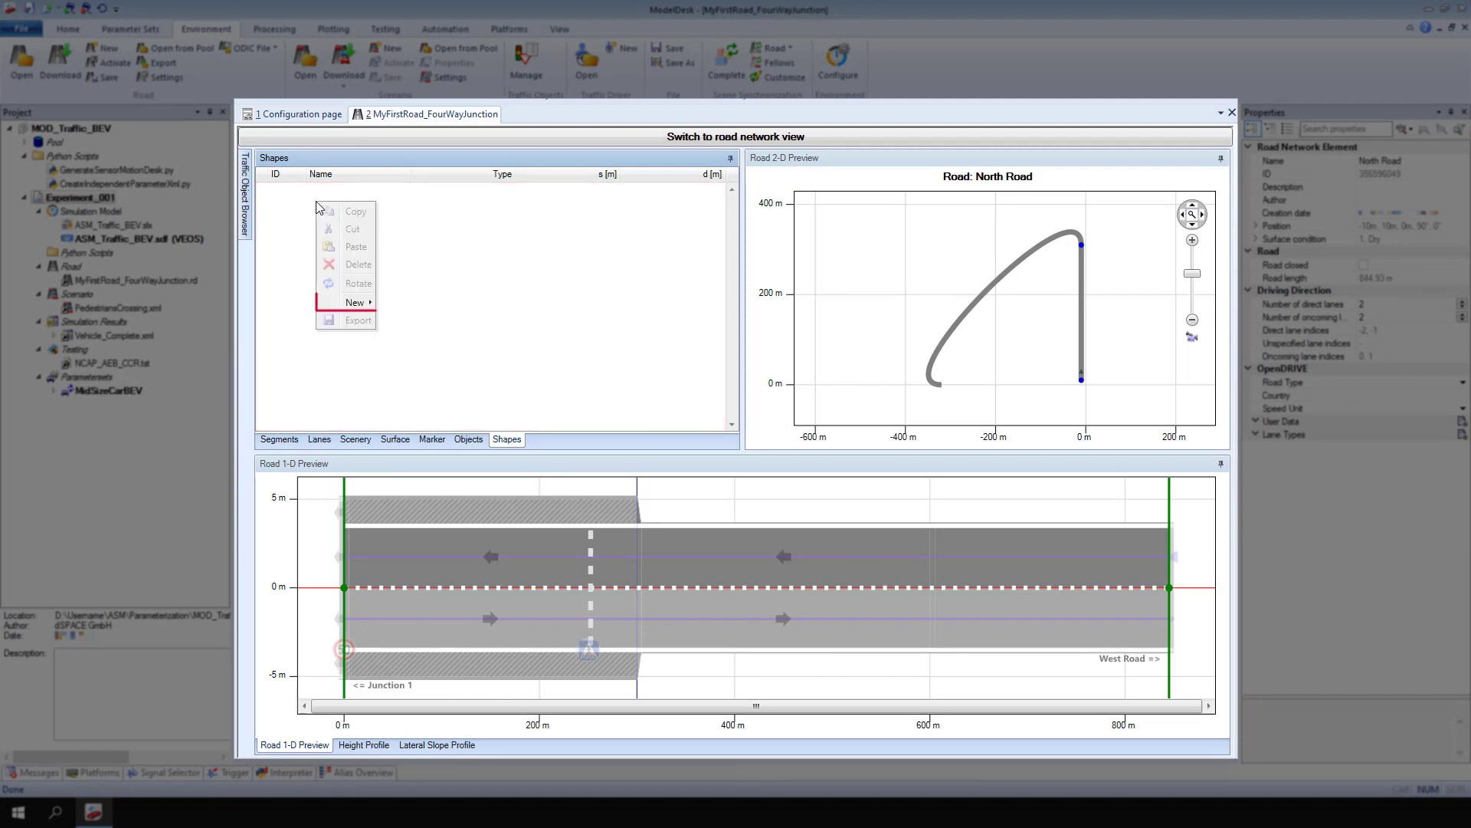
pyautogui.moveTo(322, 307)
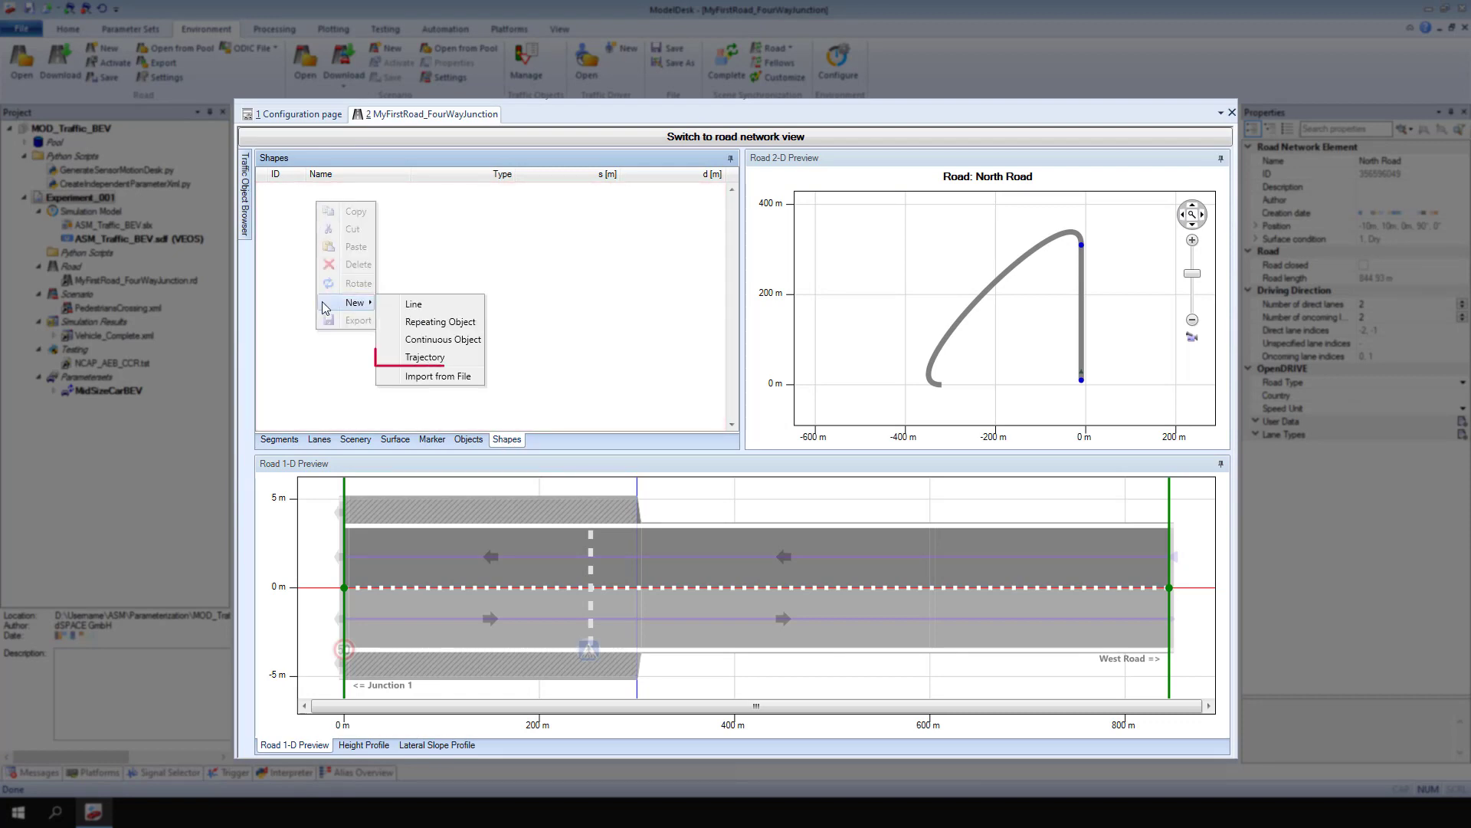
pyautogui.click(391, 358)
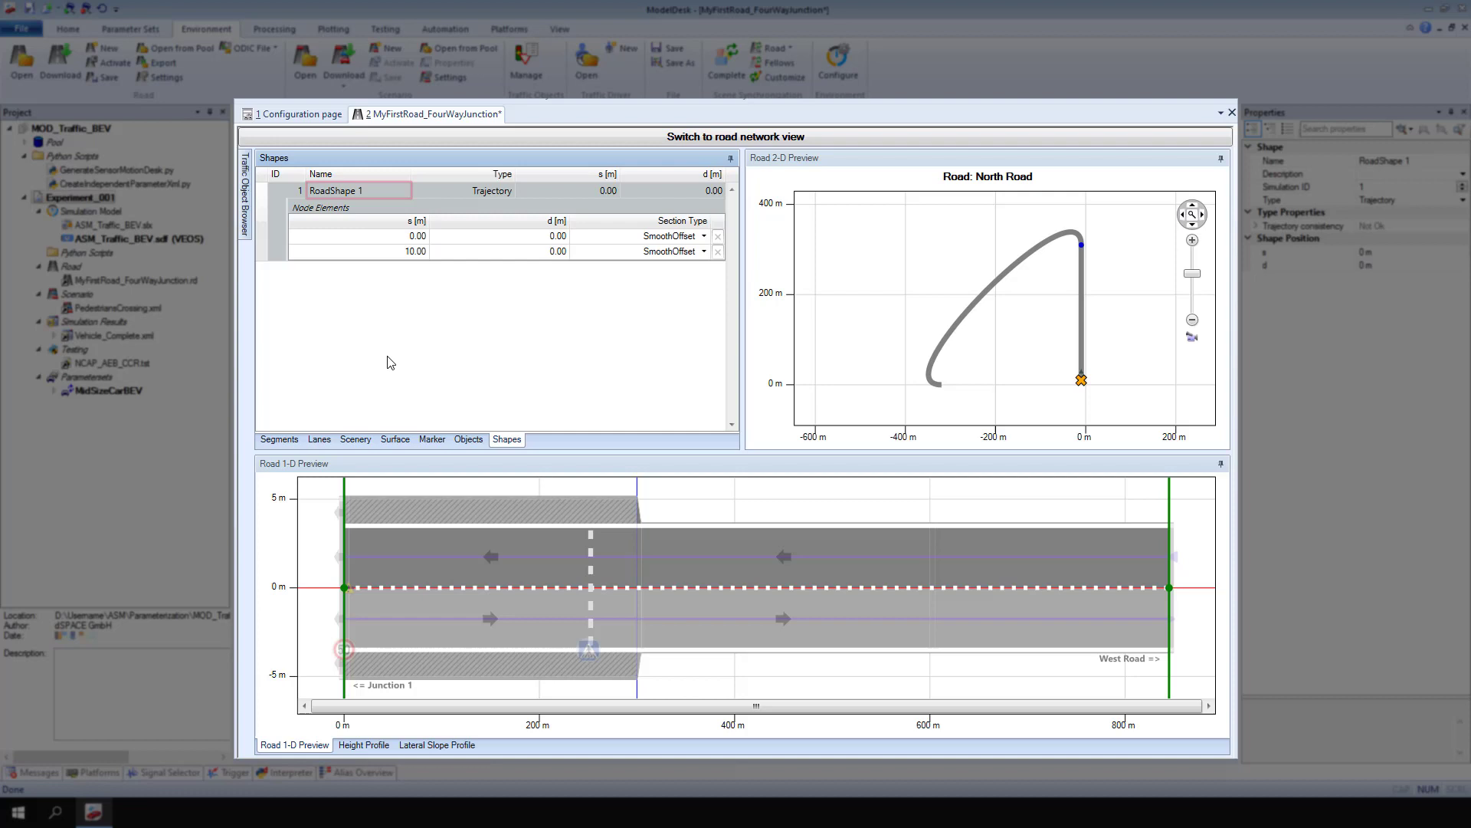
# Rename the new road shape to 'Pedestrian Trajectory'
pyautogui.click(383, 190)
pyautogui.press('BackSpace')
pyautogui.write('Pedestrian Trajectory')
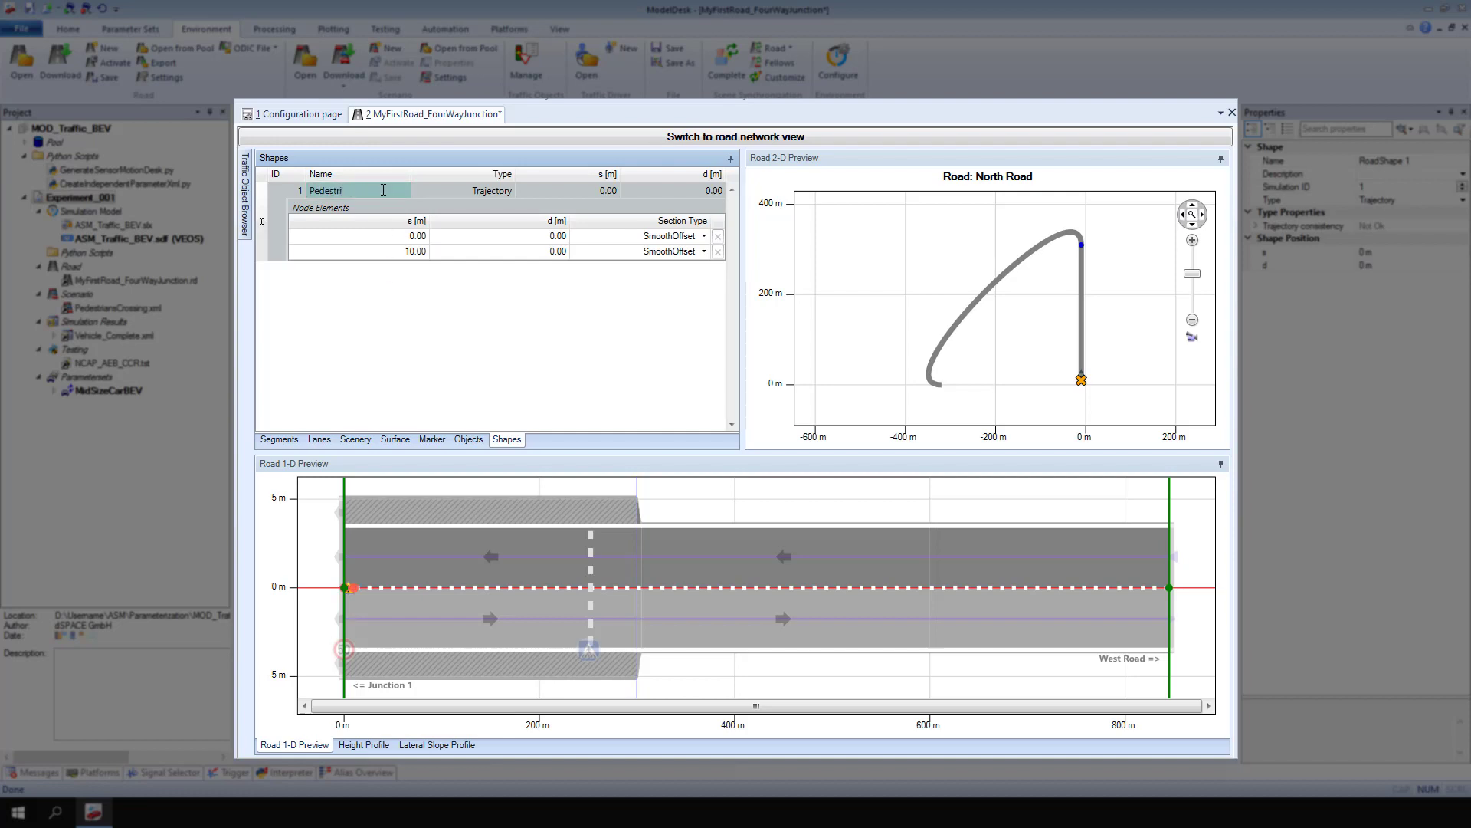
pyautogui.click(383, 278)
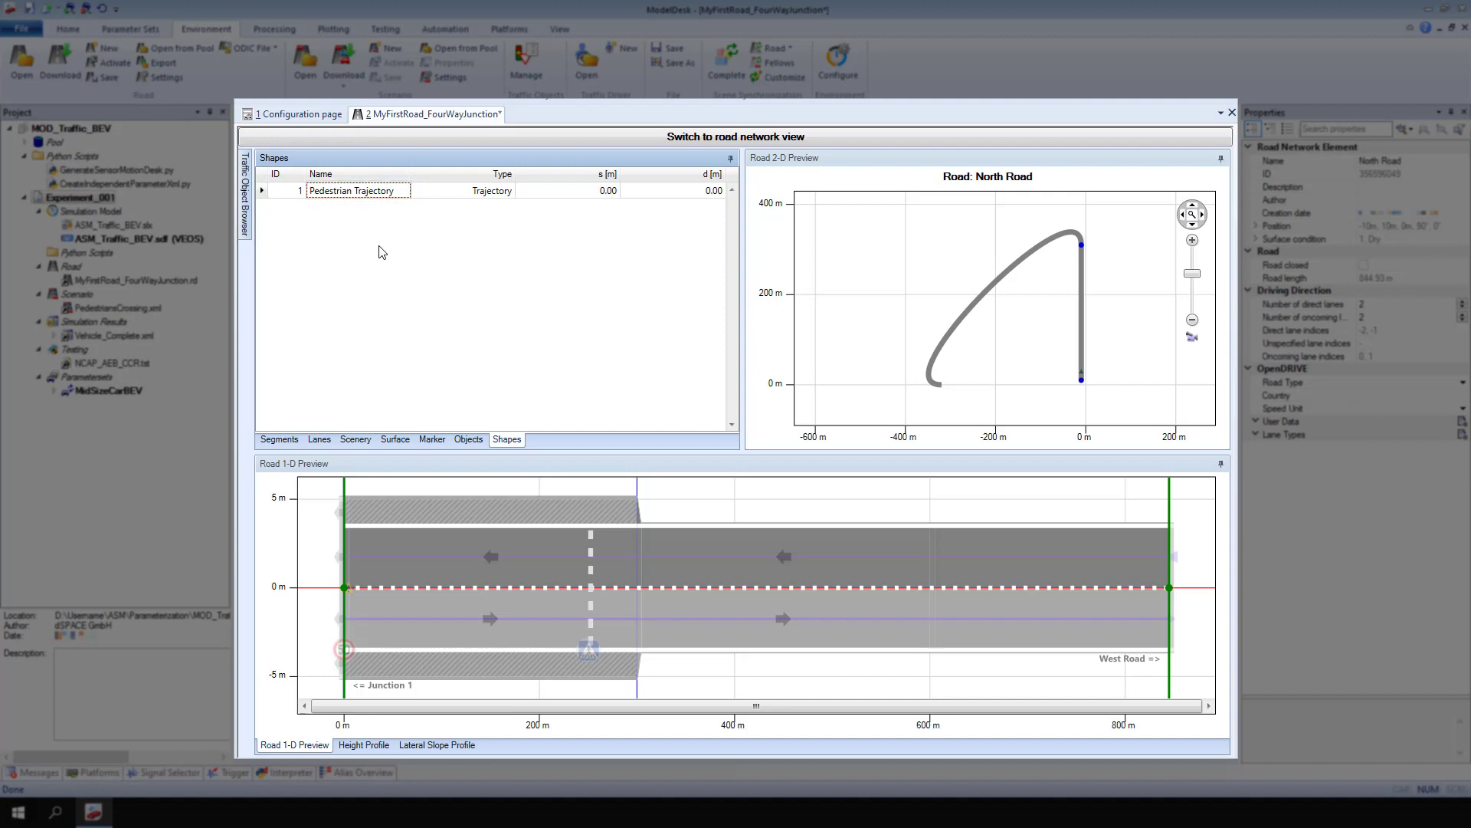
# Place the trajectory's start on the lower sidewalk and stretch it to the crosswalk
pyautogui.click(376, 190)
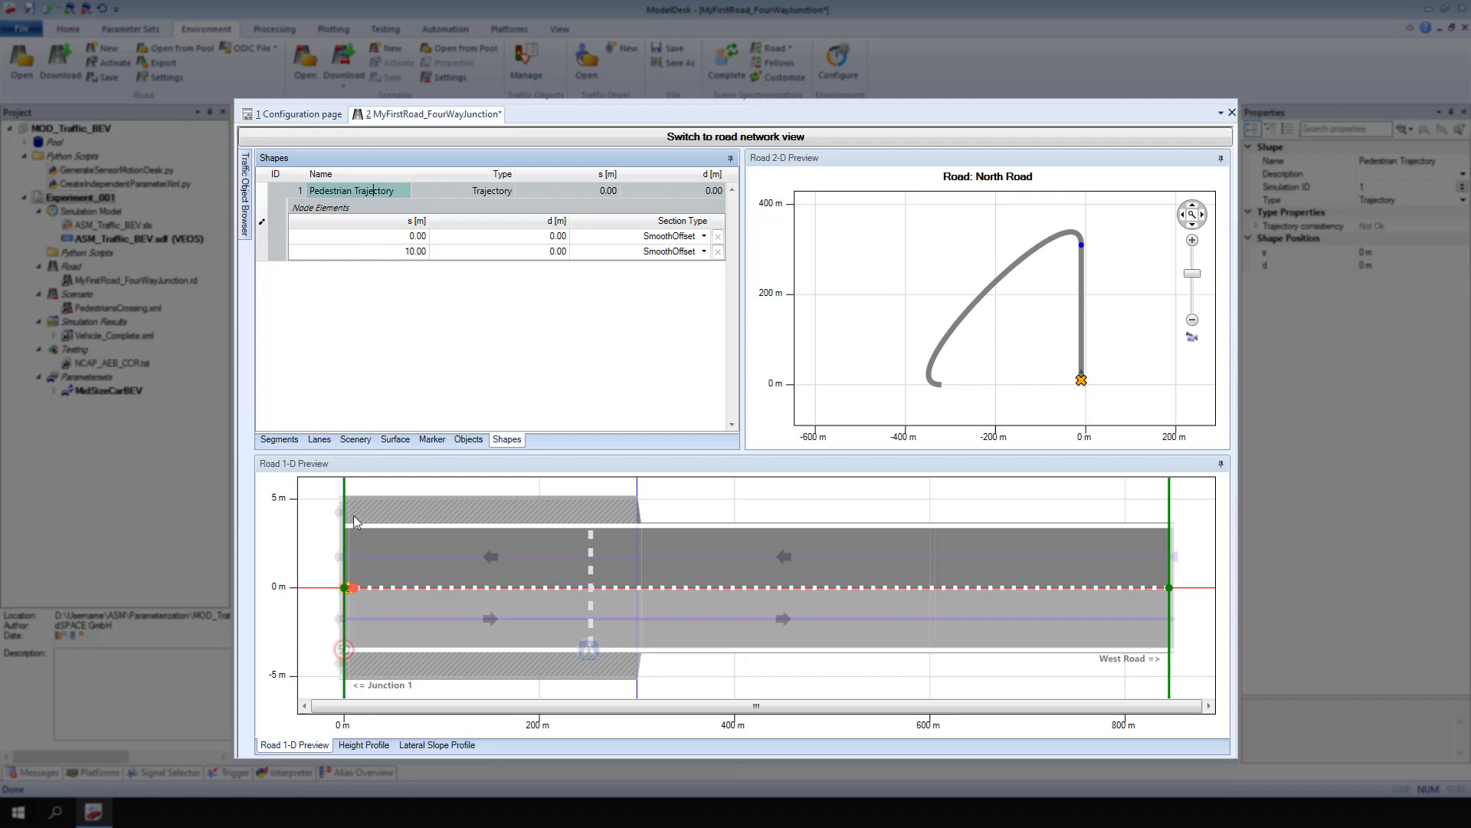
pyautogui.moveTo(352, 589); pyautogui.dragTo(351, 662)
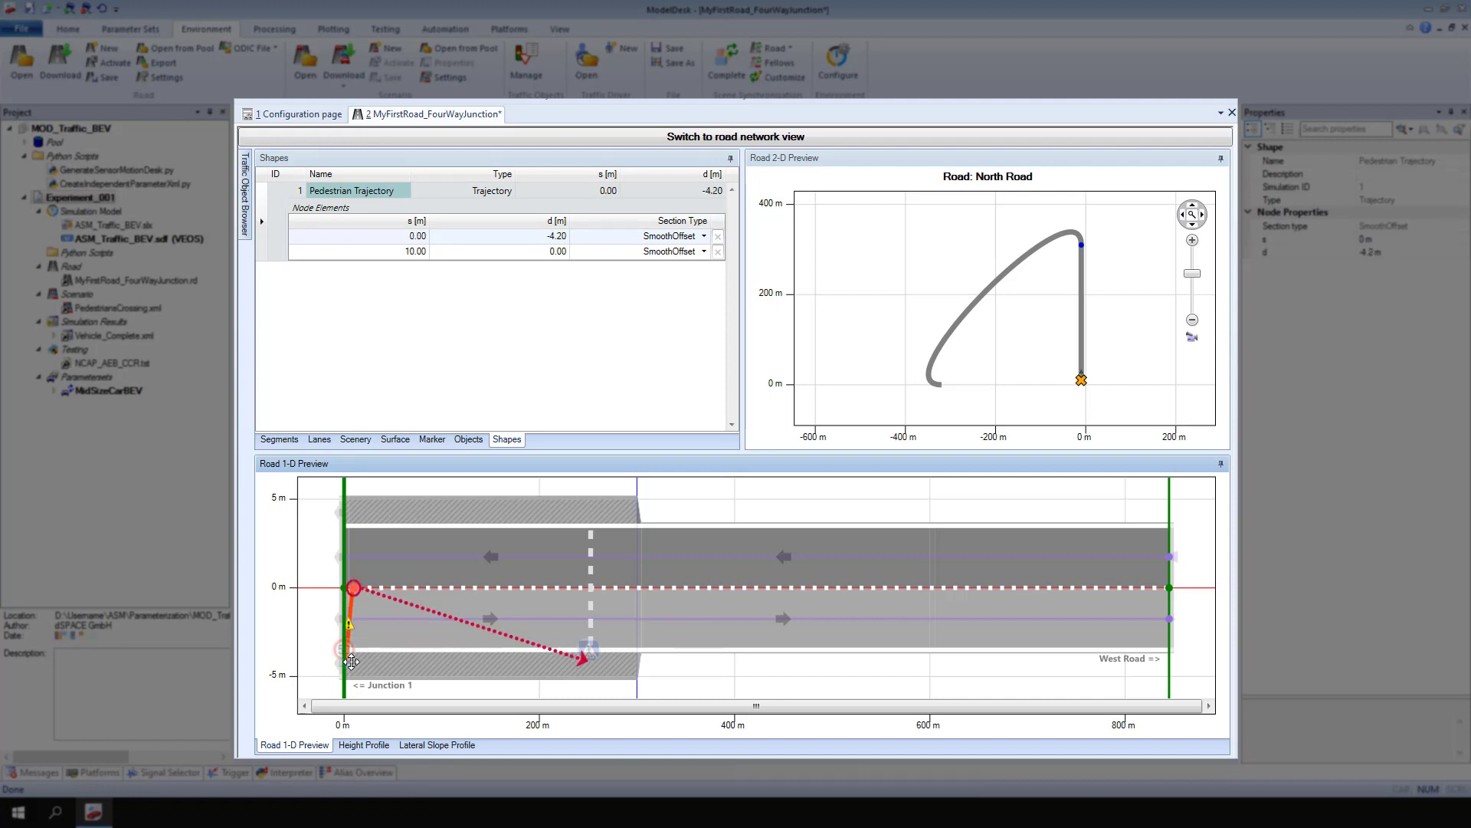
pyautogui.moveTo(353, 588)
pyautogui.mouseDown()
pyautogui.moveTo(385, 659)
pyautogui.moveTo(589, 663)
pyautogui.mouseUp()
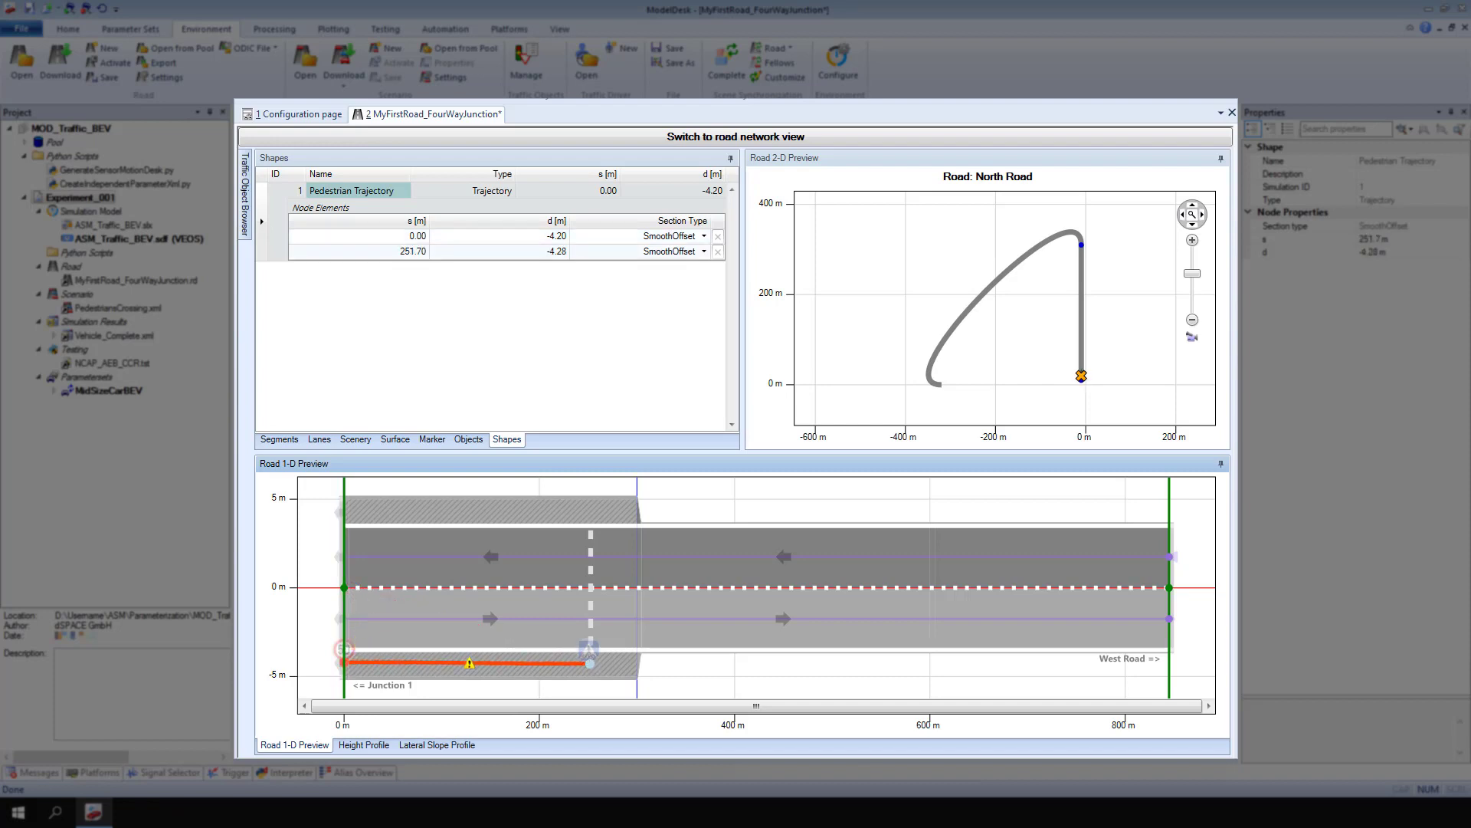
# Add nodes crossing the crosswalk to the upper sidewalk and running along it toward the road end
pyautogui.rightClick(590, 663)
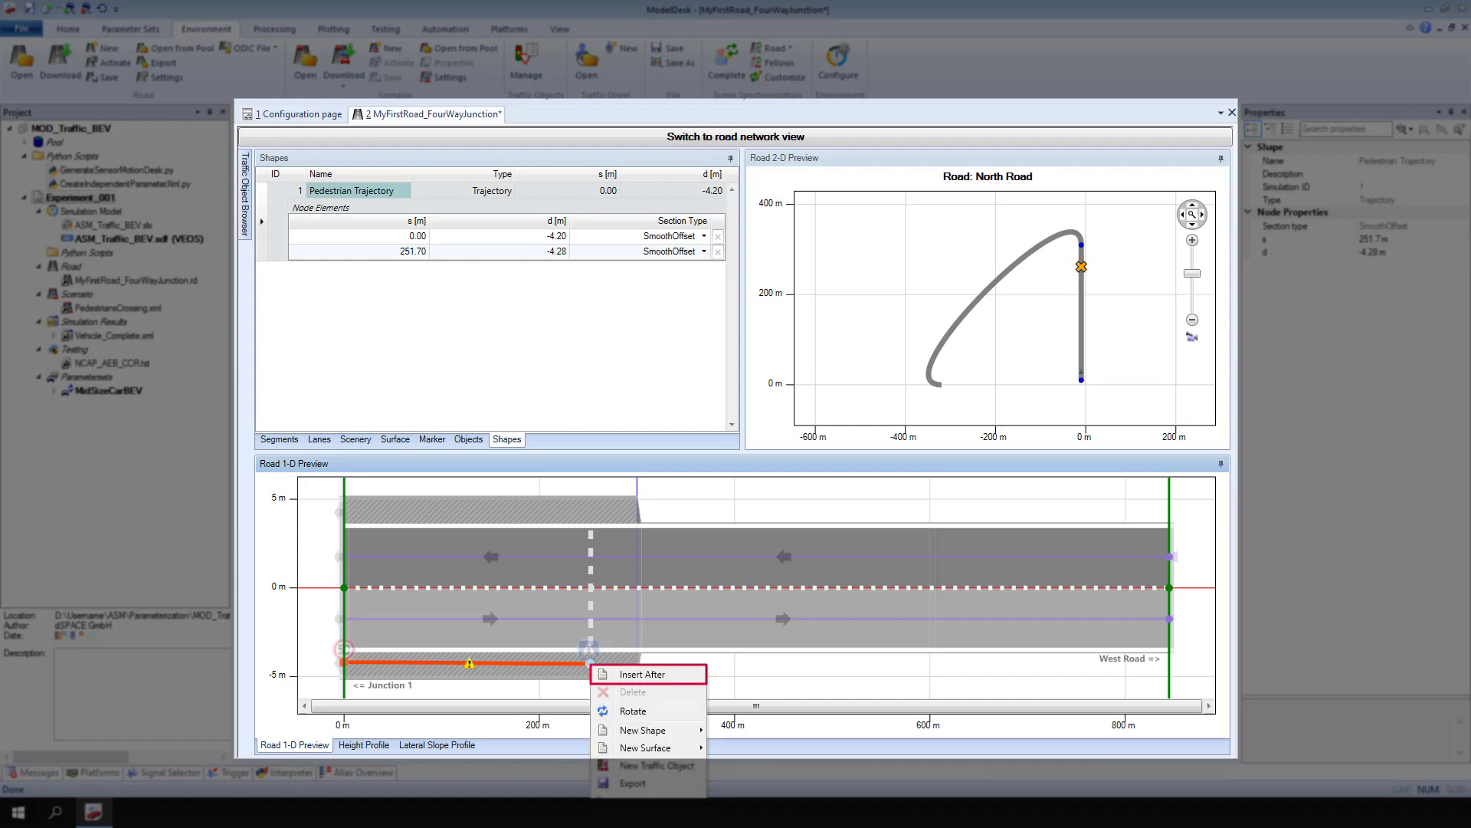
pyautogui.click(606, 674)
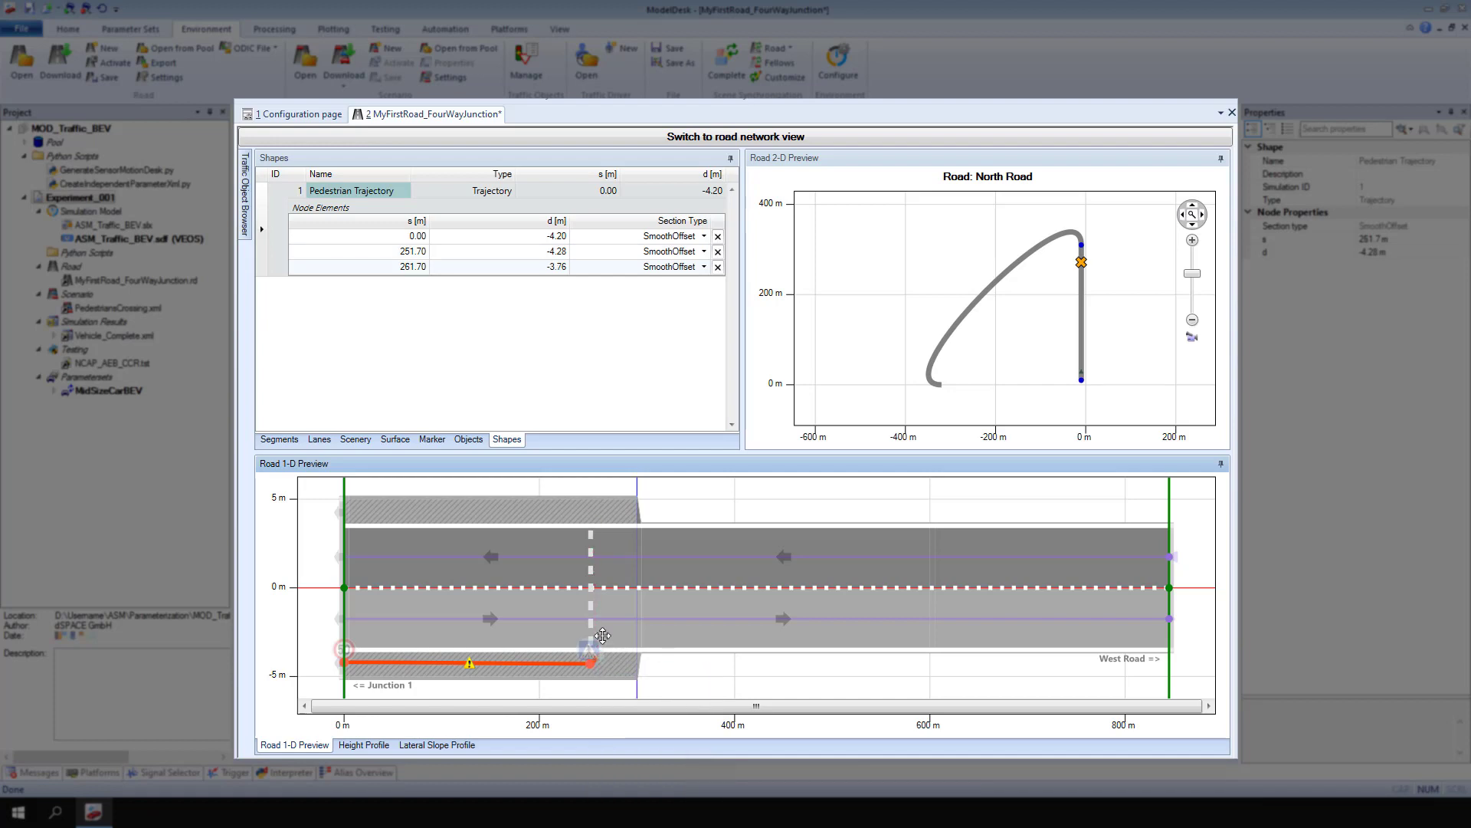
pyautogui.moveTo(599, 664); pyautogui.dragTo(593, 511)
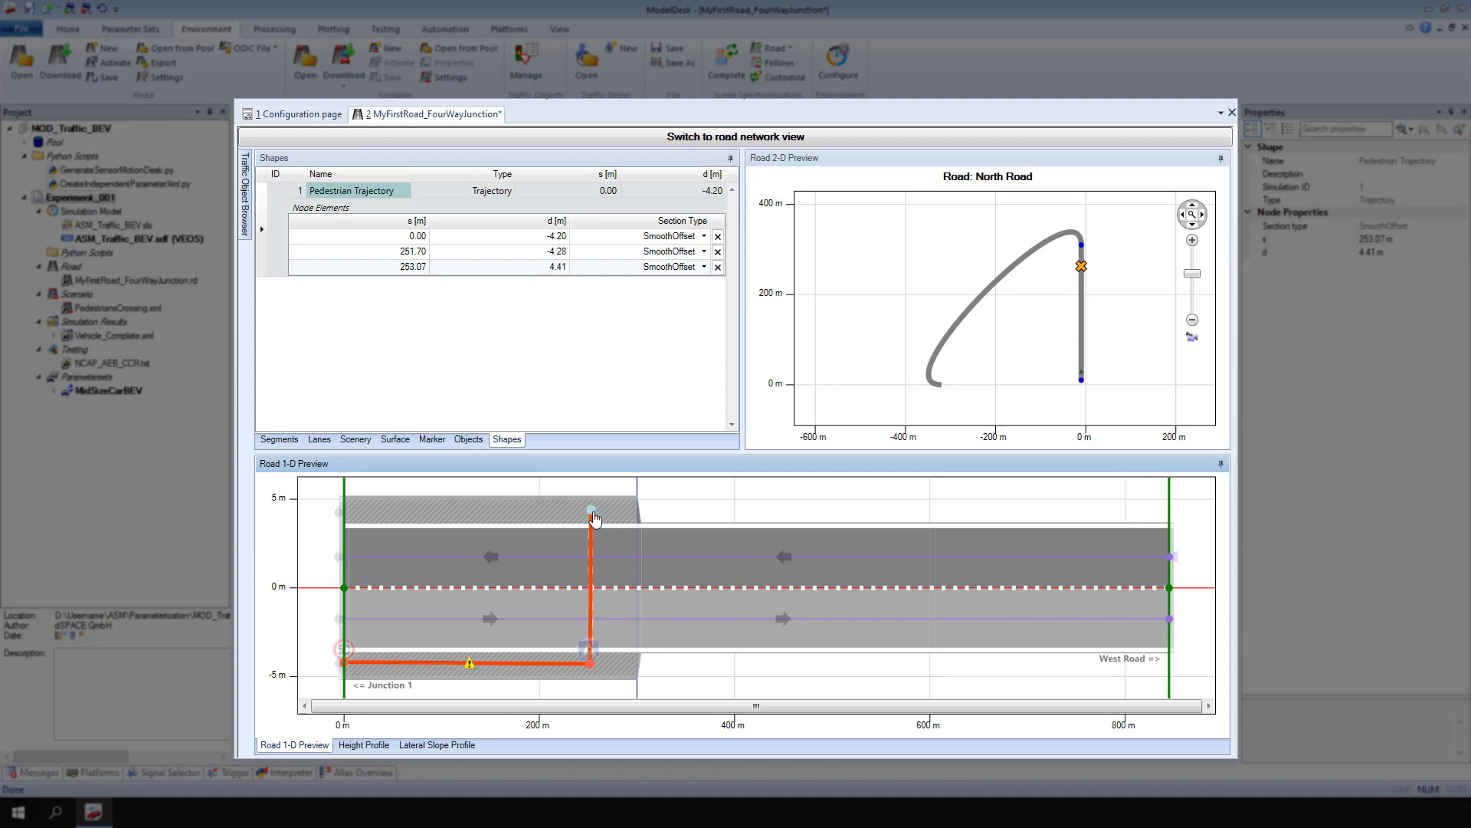
pyautogui.rightClick(593, 512)
pyautogui.click(599, 522)
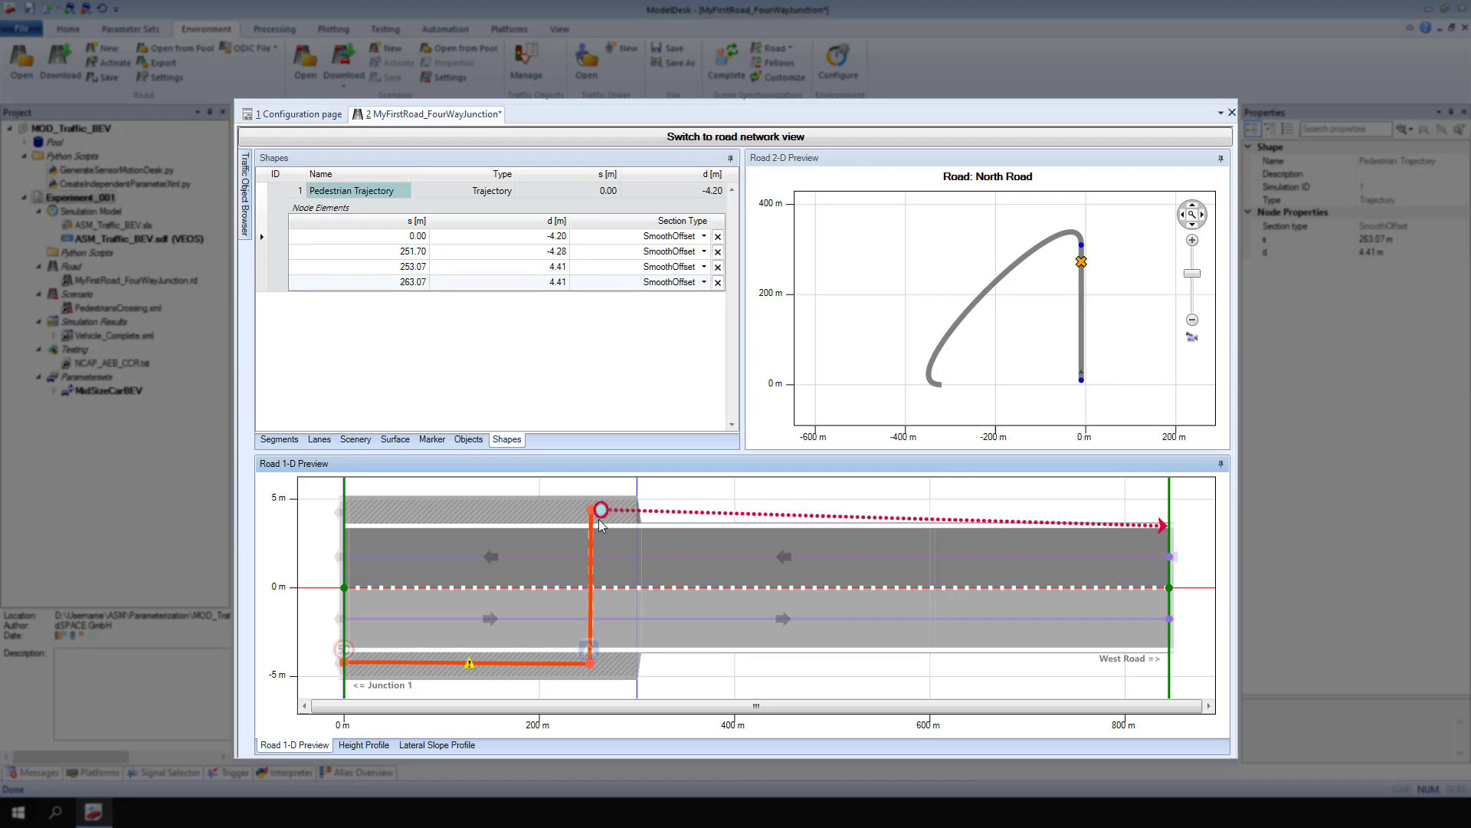
pyautogui.moveTo(603, 511); pyautogui.dragTo(1168, 527)
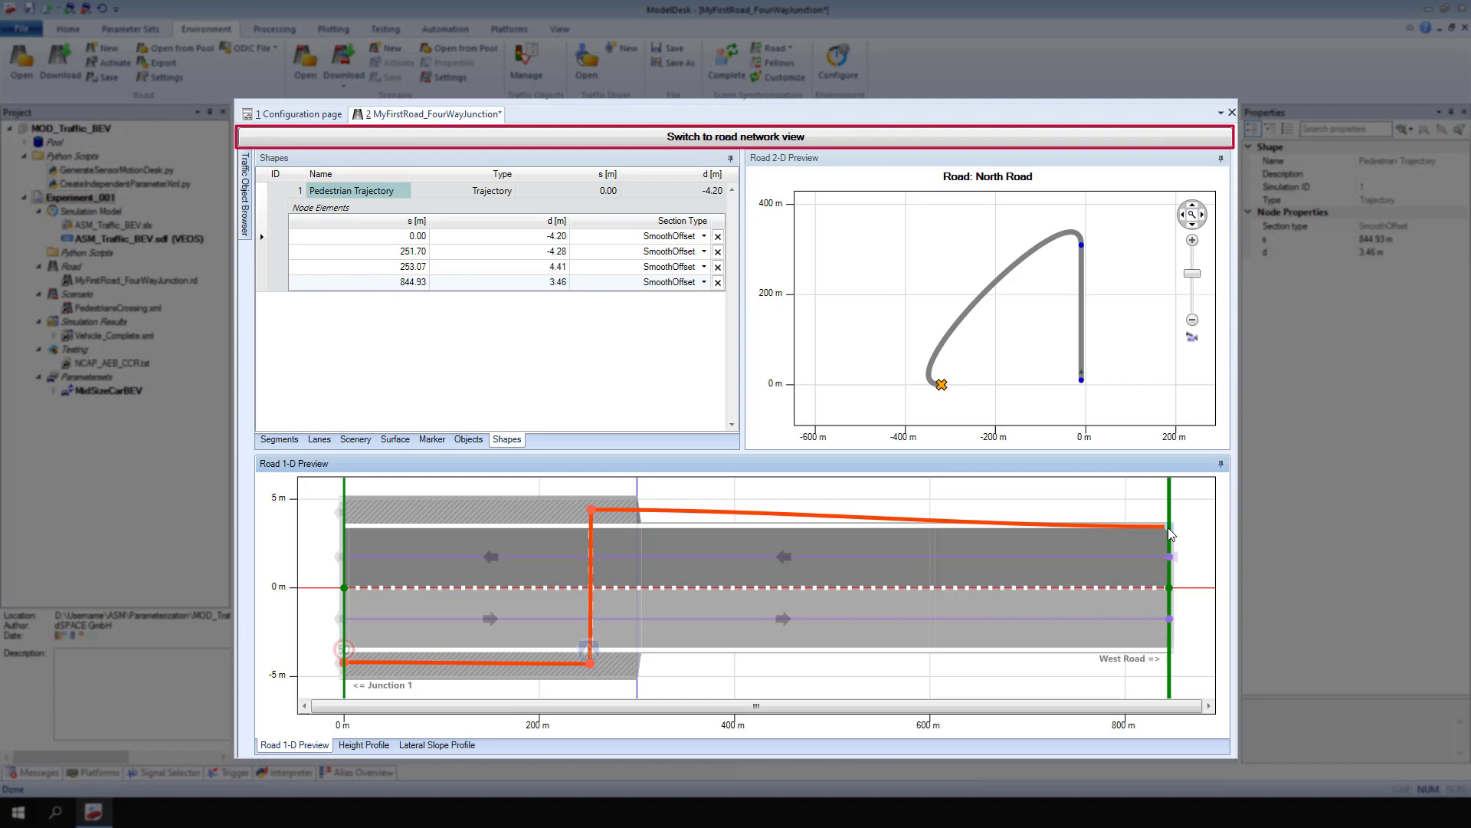
# In the road network view, create a new route consisting of North Road
pyautogui.click(816, 142)
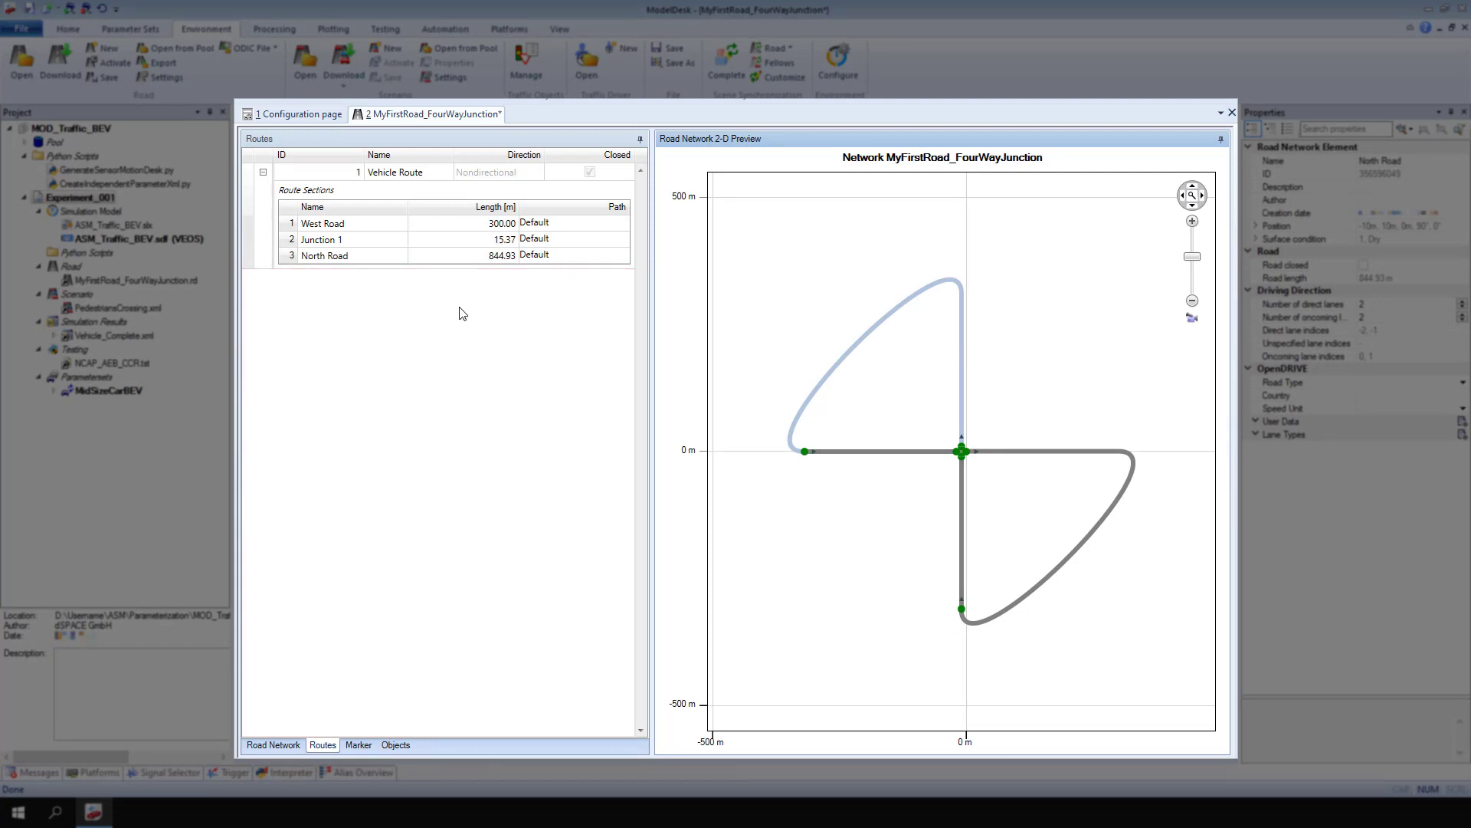
pyautogui.rightClick(405, 330)
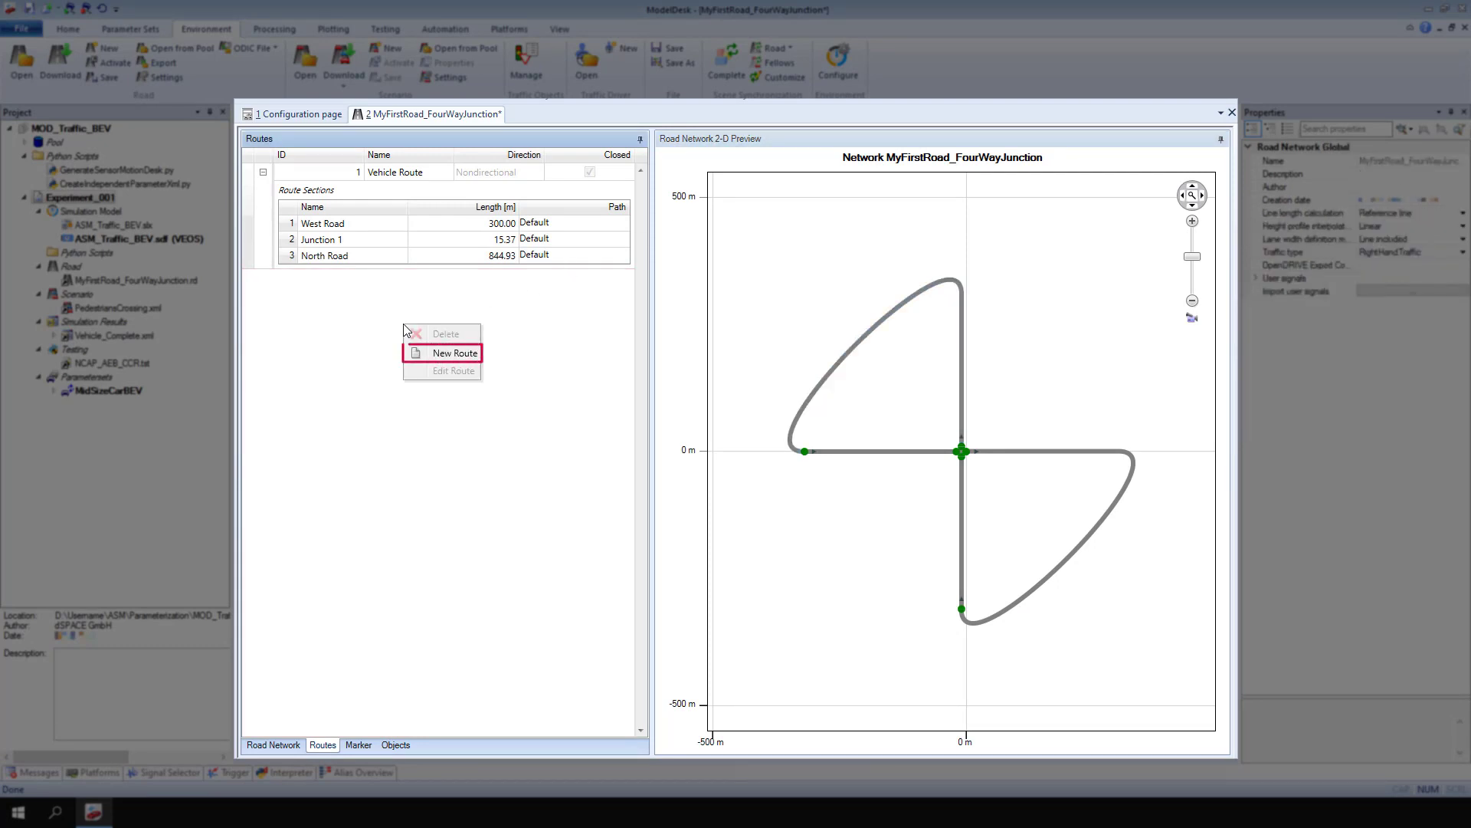
pyautogui.click(415, 356)
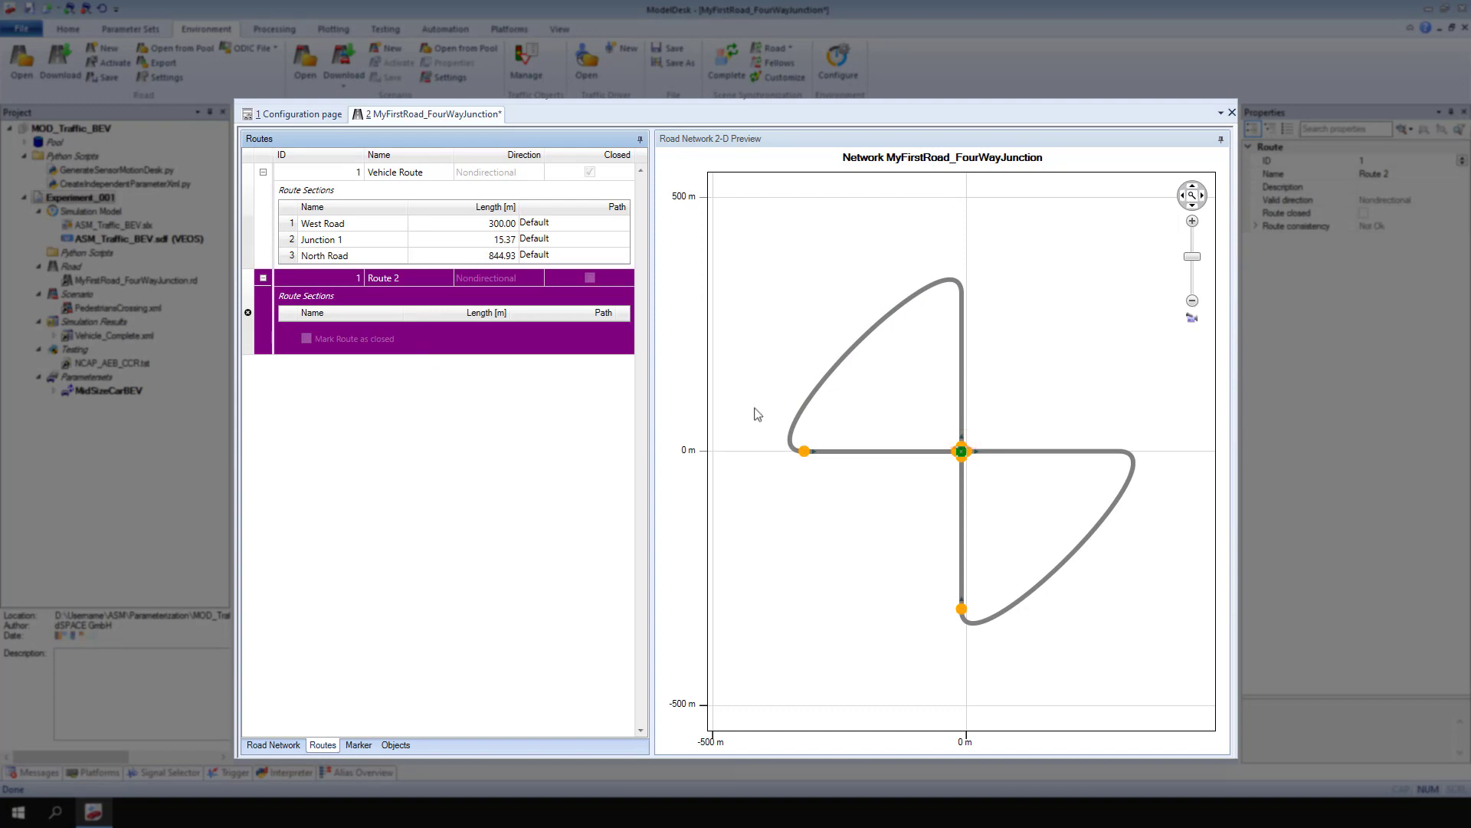
pyautogui.click(962, 449)
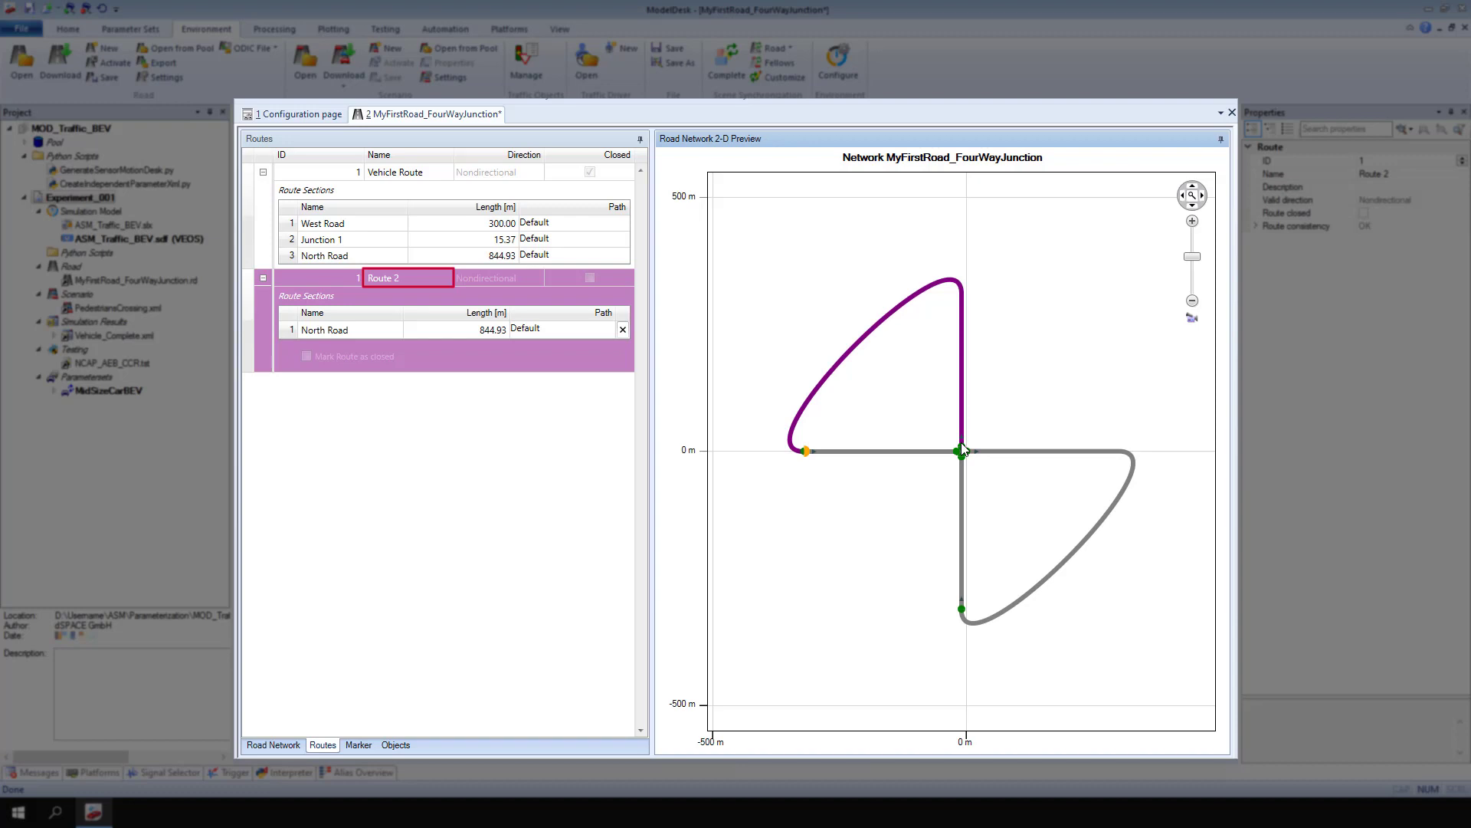
# Name the new route 'Pedestrian Route' and set its North Road path to Pedestrian Trajectory
pyautogui.click(426, 282)
pyautogui.write('Pedestrian')
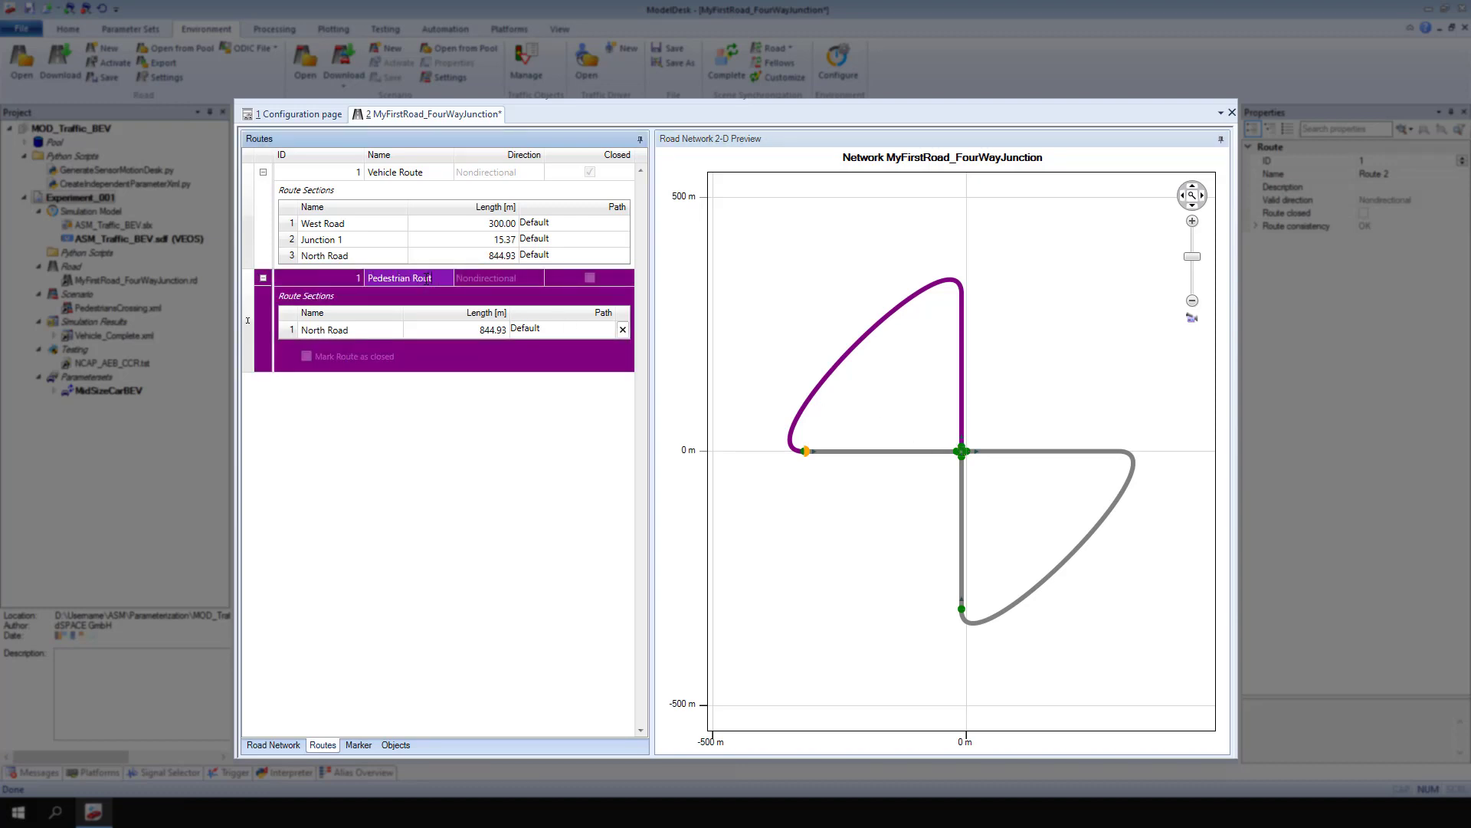
pyautogui.write(' Route')
pyautogui.click(569, 334)
pyautogui.click(568, 334)
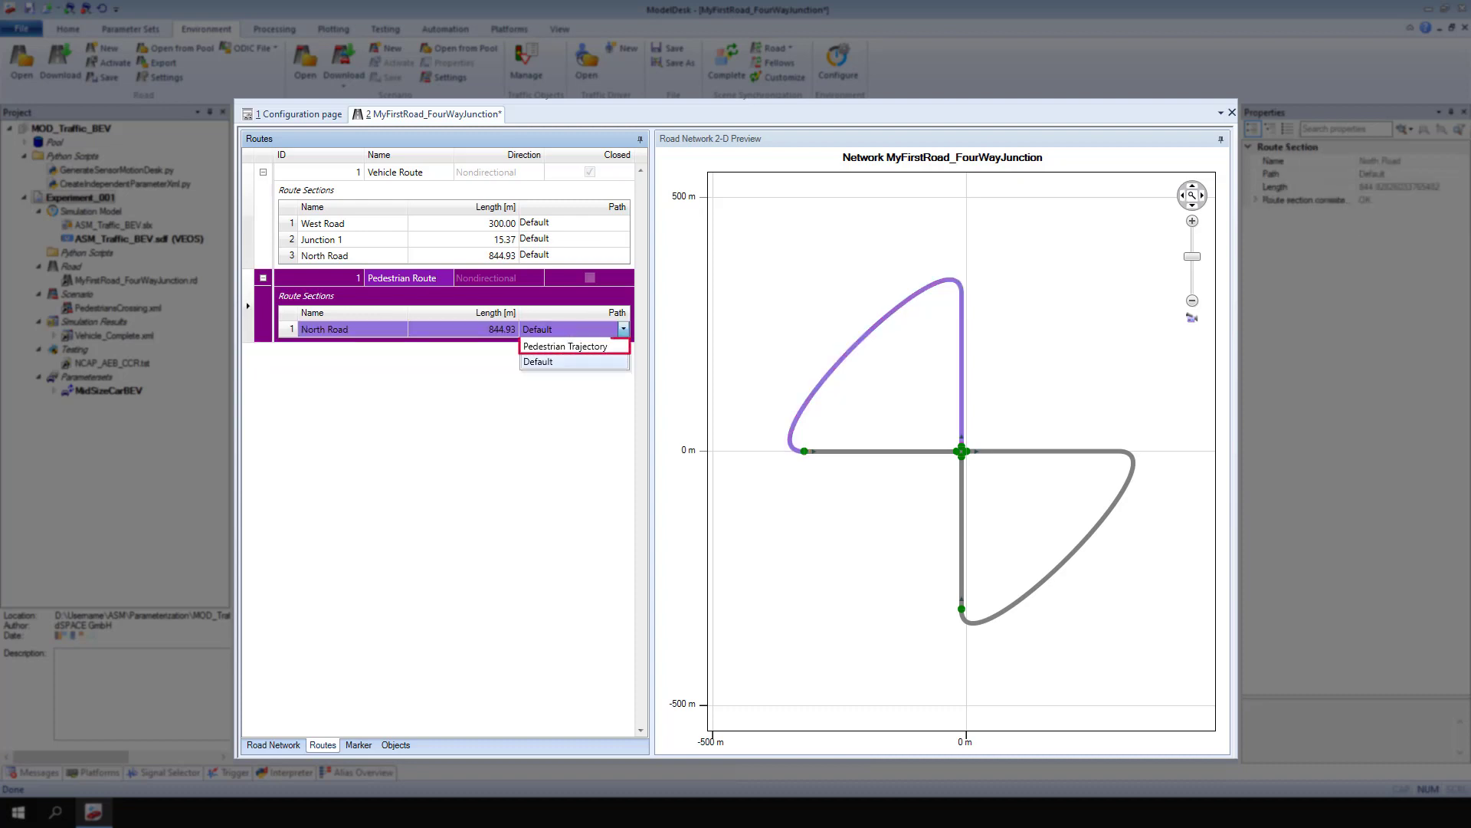
pyautogui.click(569, 347)
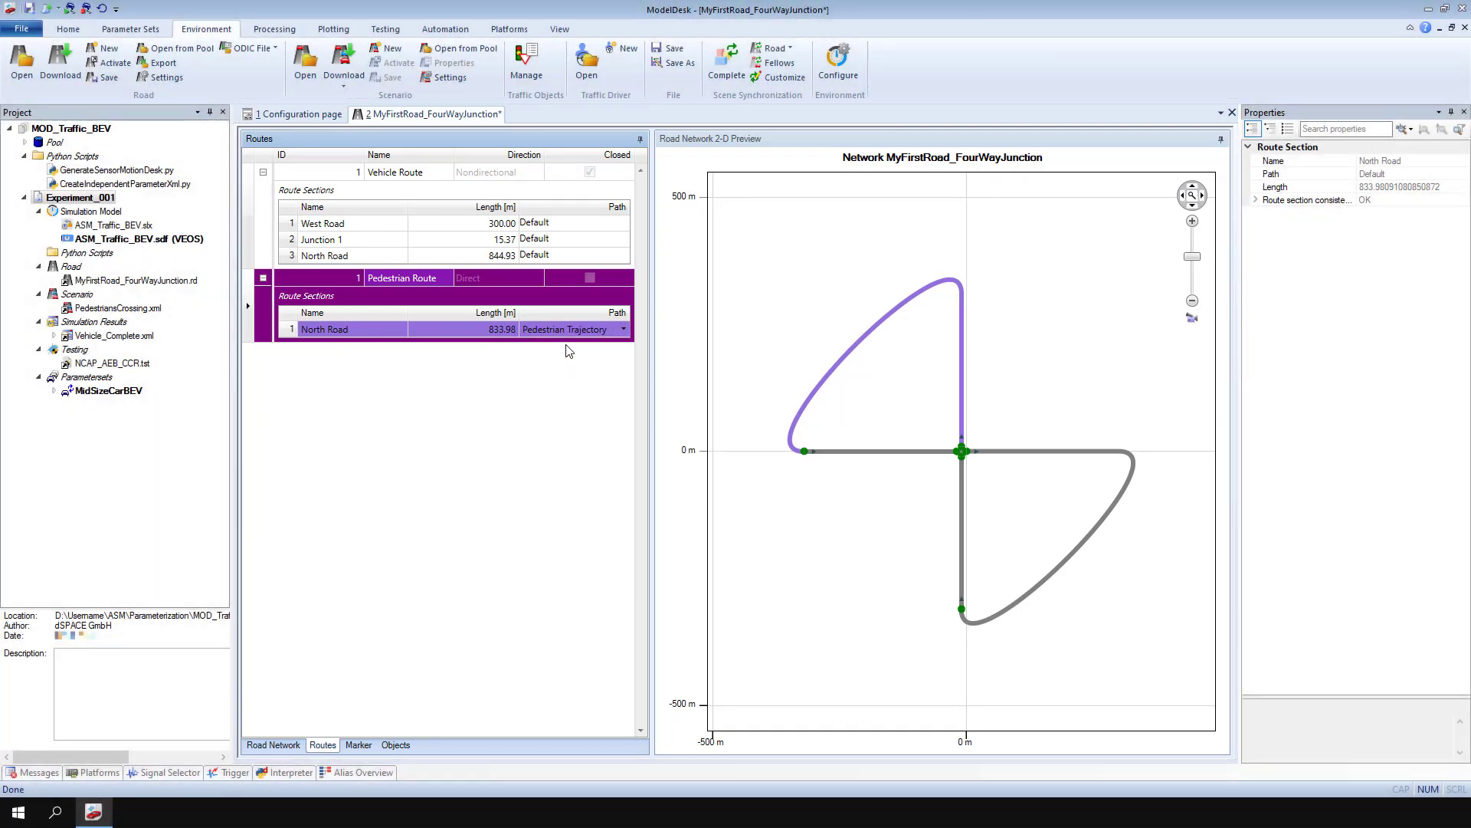